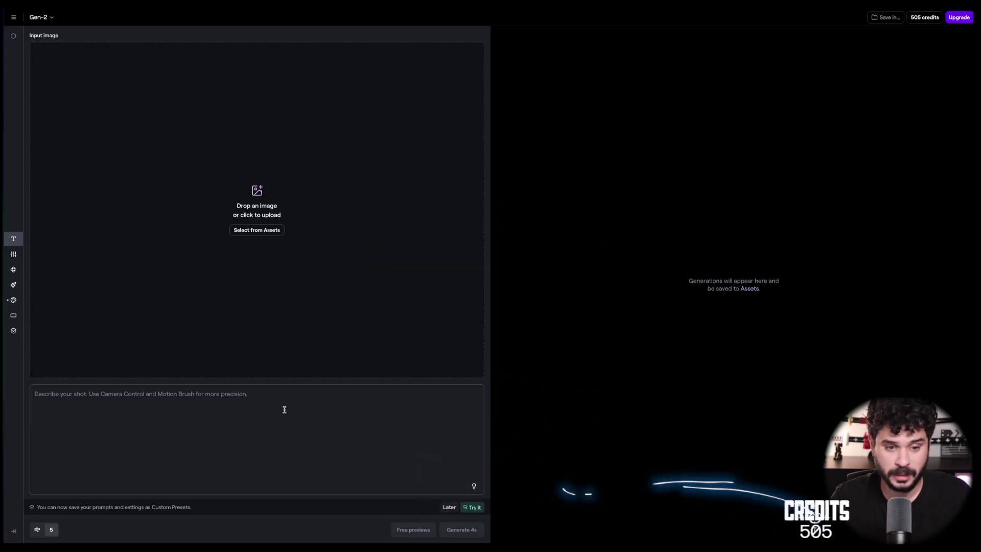
Start the empty Gen-2 prompt with the words 'cinematic action,'.
left_click(285, 409)
type("cinematic")
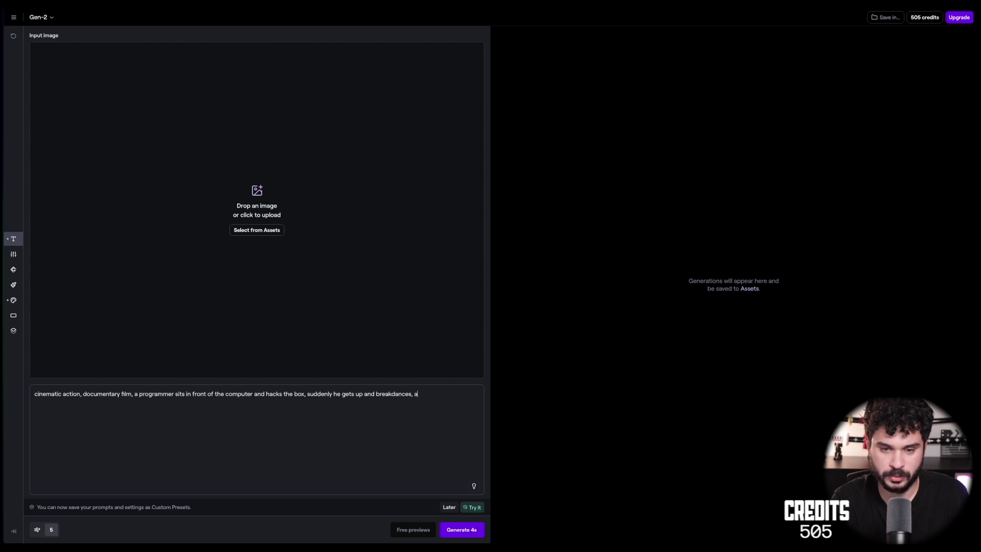
Check the General Motion value in the motion settings after finishing the scene description.
left_click(37, 531)
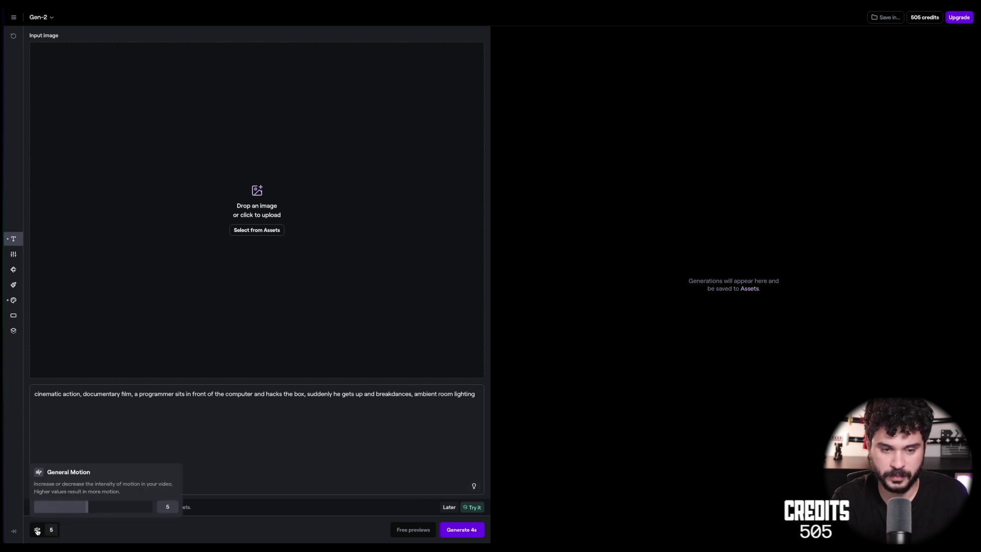
left_click(13, 255)
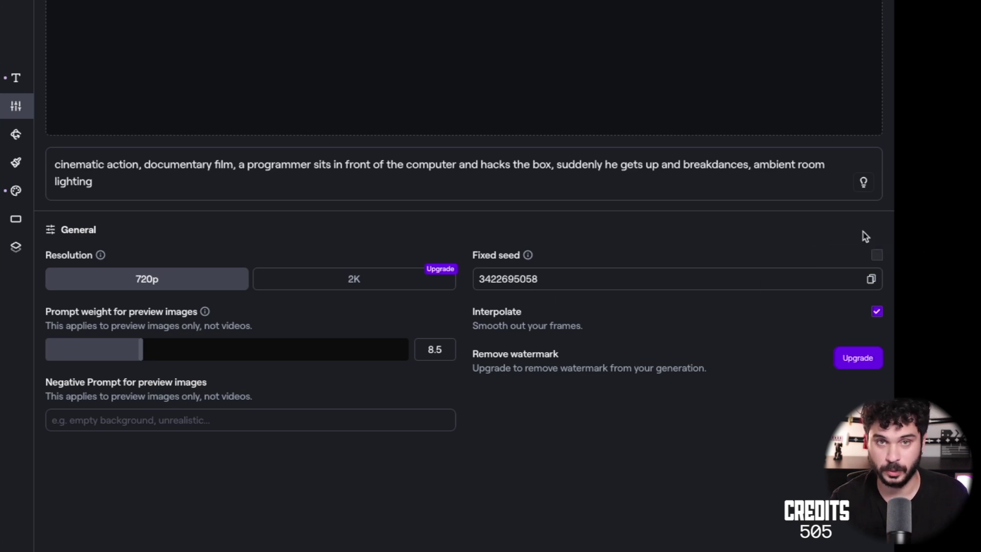
left_click(877, 254)
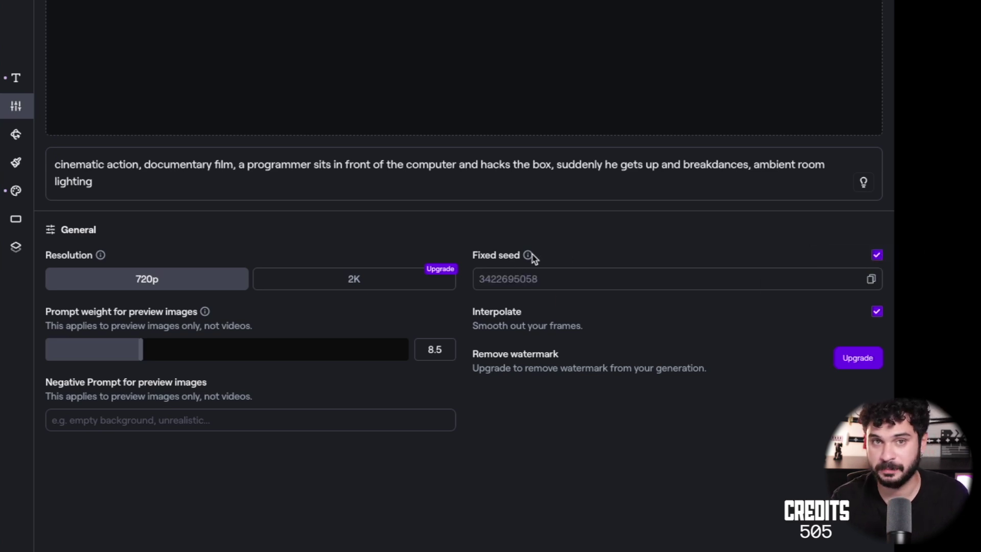
mouse_move(528, 255)
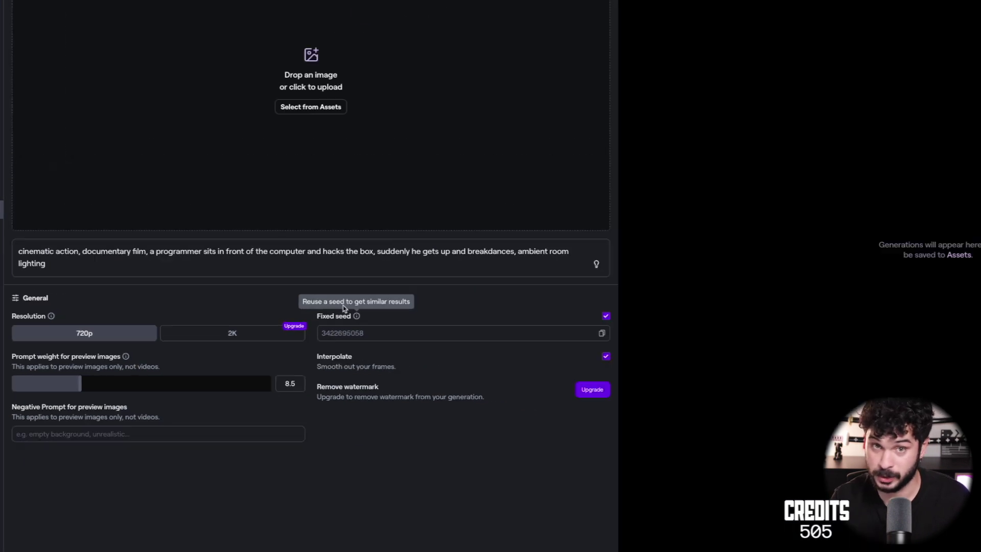
left_click(15, 190)
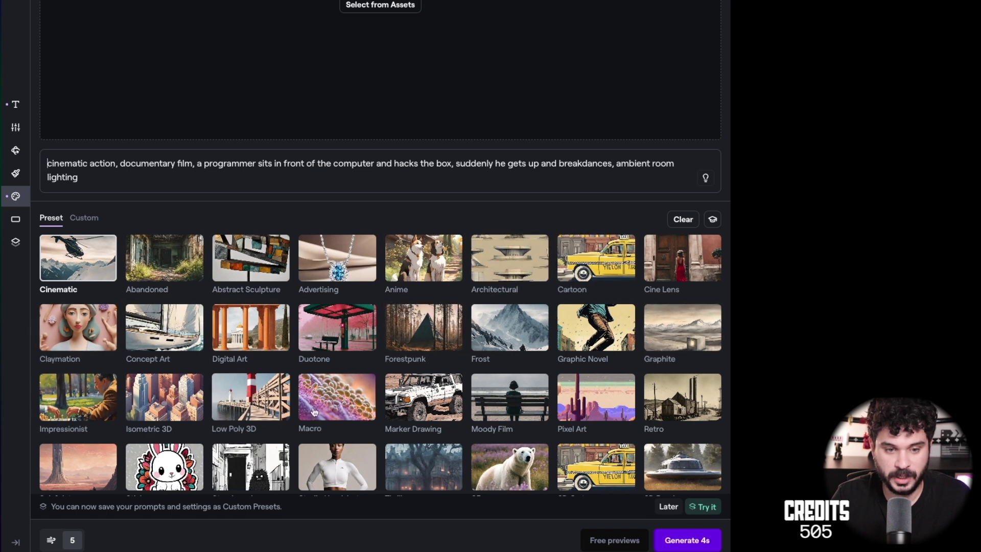
Browse the Style presets, Aspect Ratio (kept at 16:9) and Custom Presets without changing anything.
scroll(368, 411, "down", 2)
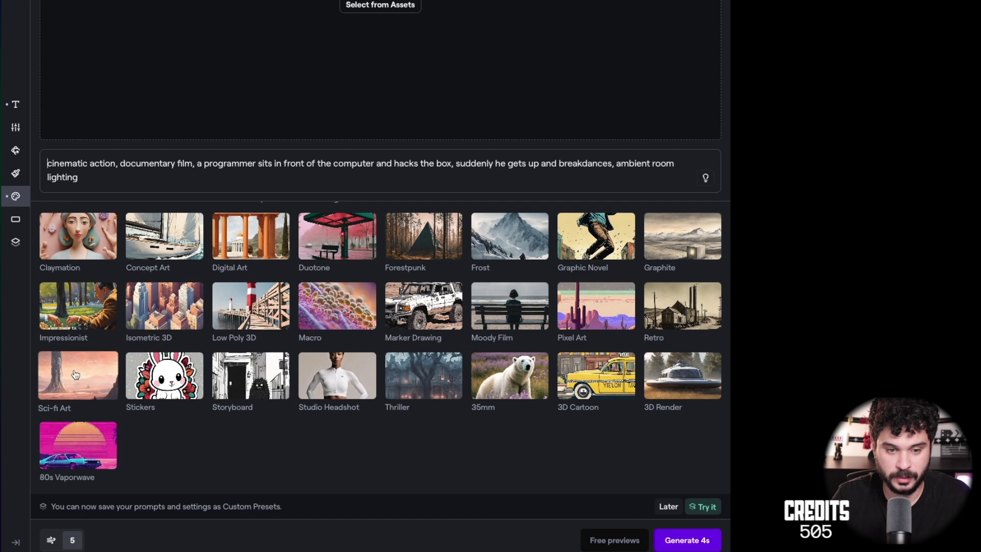
scroll(75, 374, "up", 2)
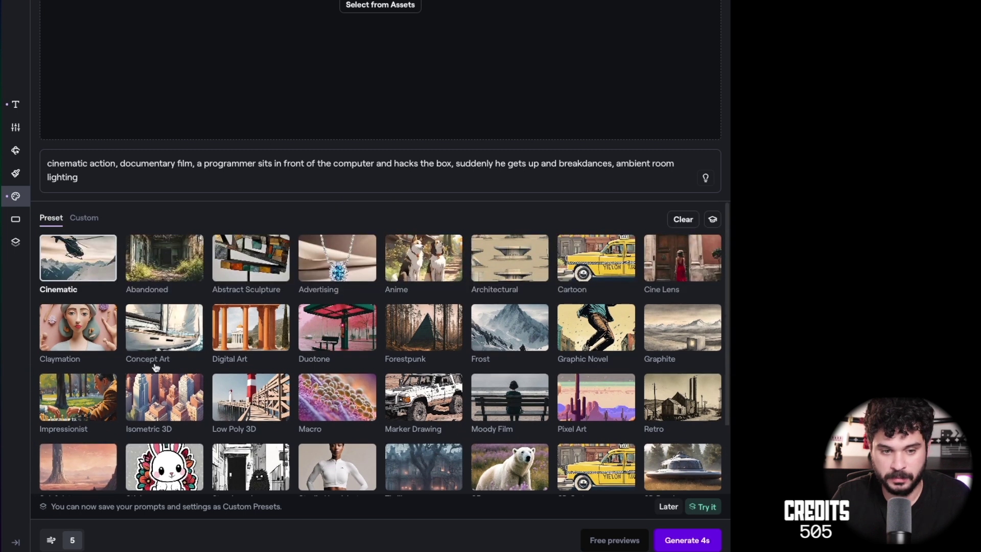
left_click(15, 220)
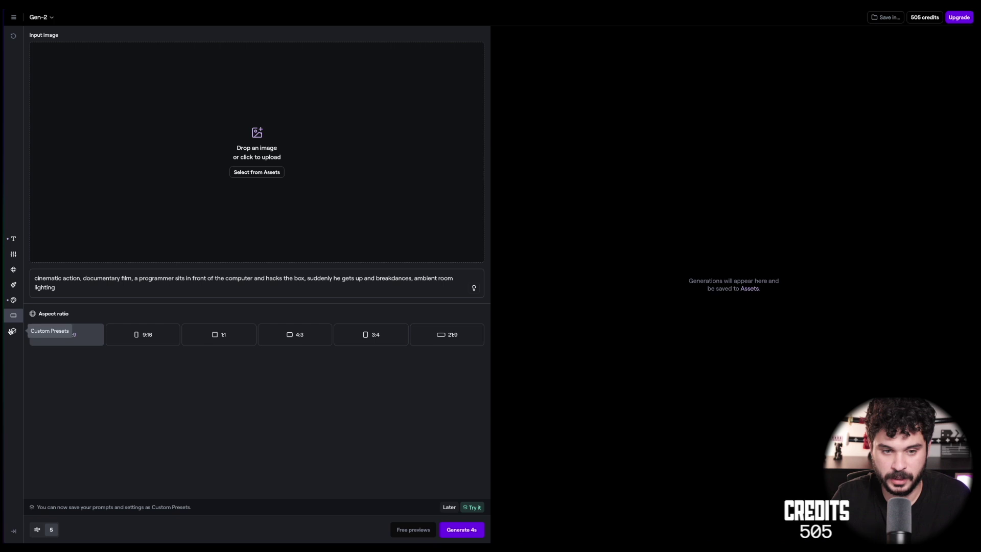
left_click(15, 241)
left_click(11, 331)
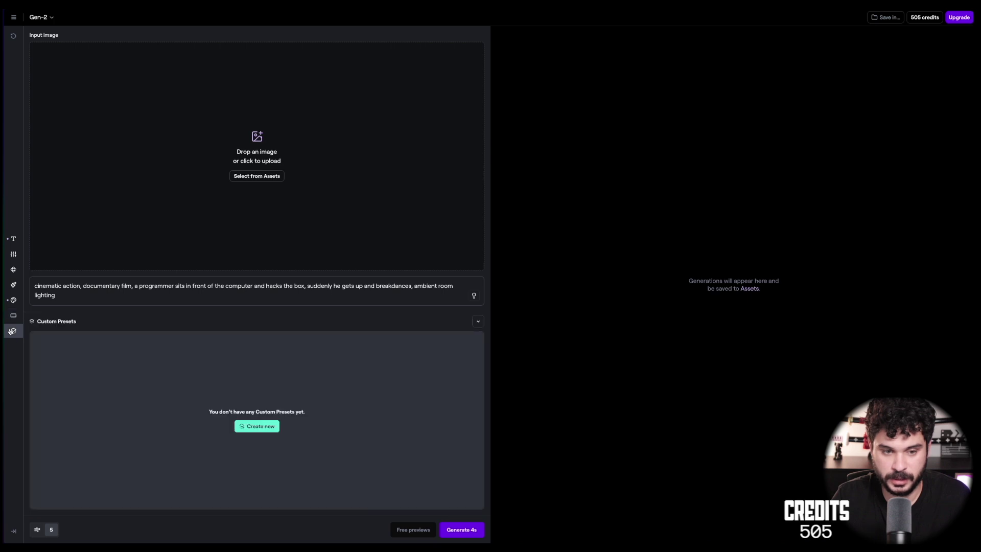
left_click(13, 239)
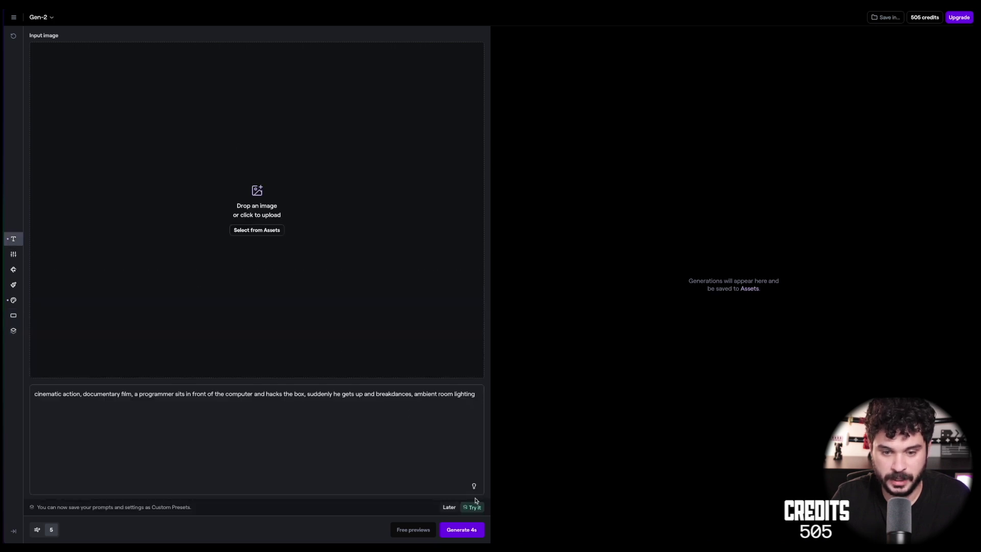
Generate a 4-second Cinematic clip of the programmer at his desk, leaving 485 credits.
left_click(463, 532)
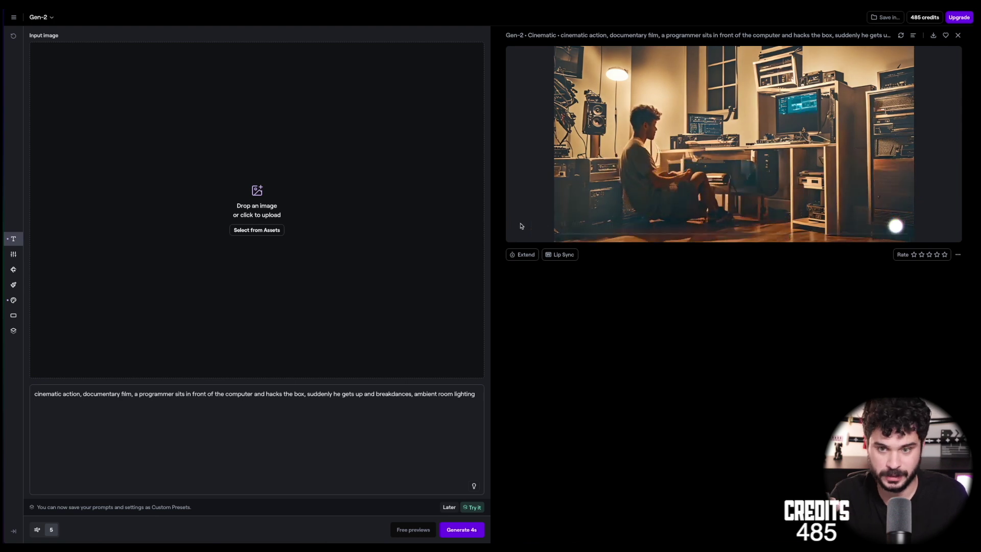
left_click(563, 223)
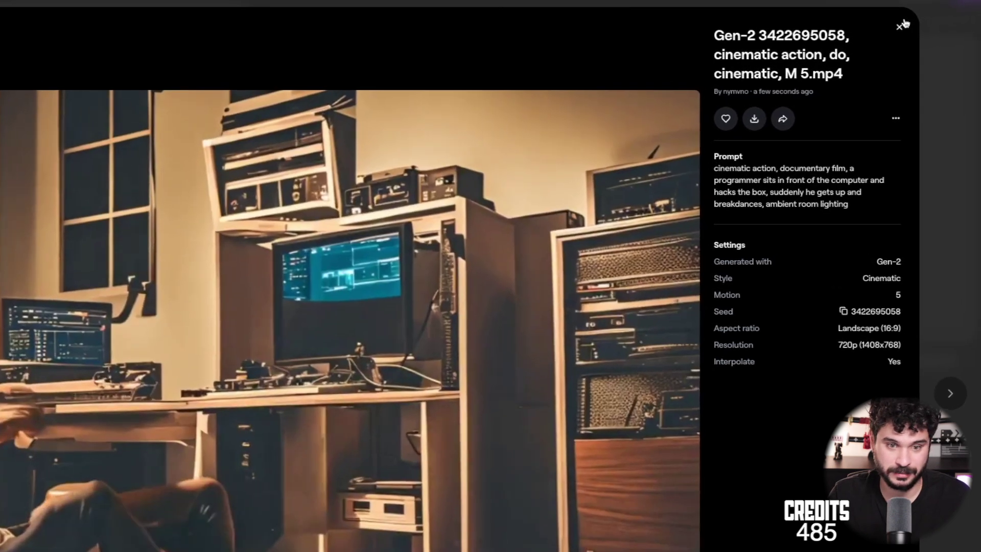
left_click_drag(850, 204, 715, 167)
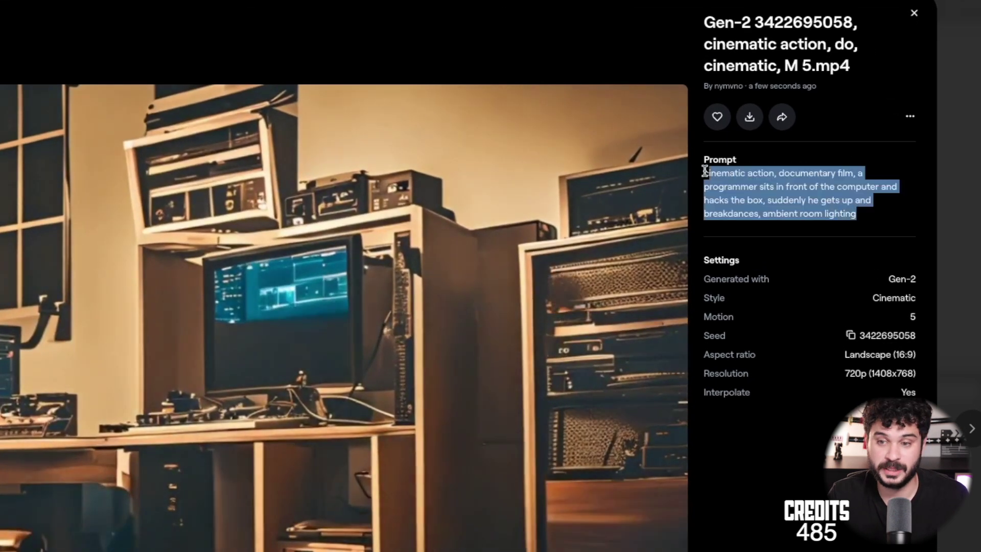
left_click(902, 220)
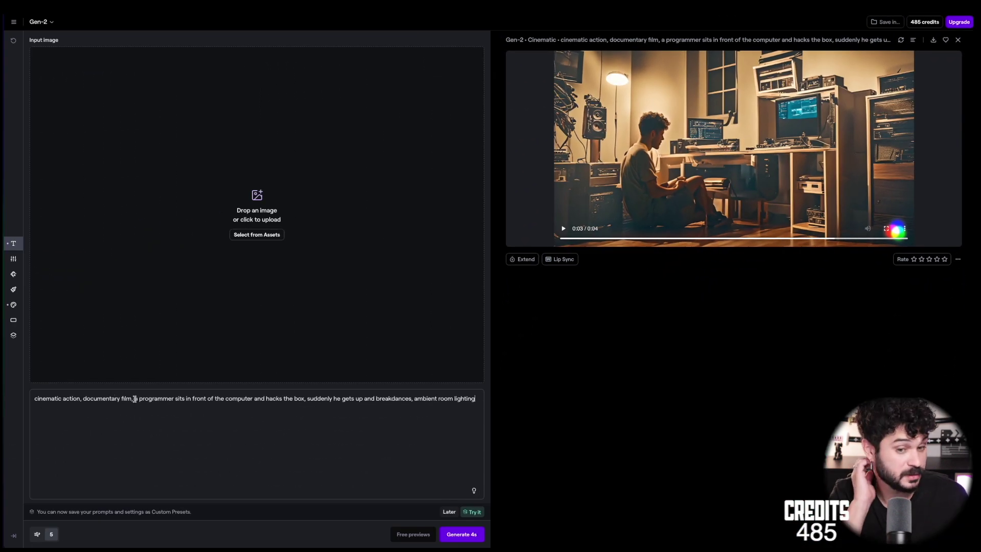
left_click_drag(134, 399, 301, 398)
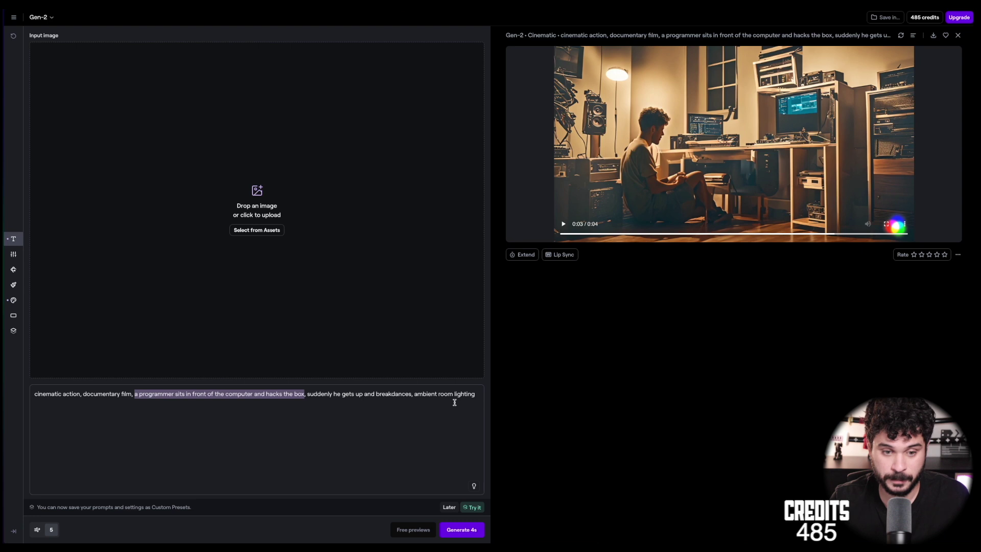
Rewrite the prompt as a cat pressing a key that turns the screen red, in Anime style, and generate it.
type("a cat jumps on a")
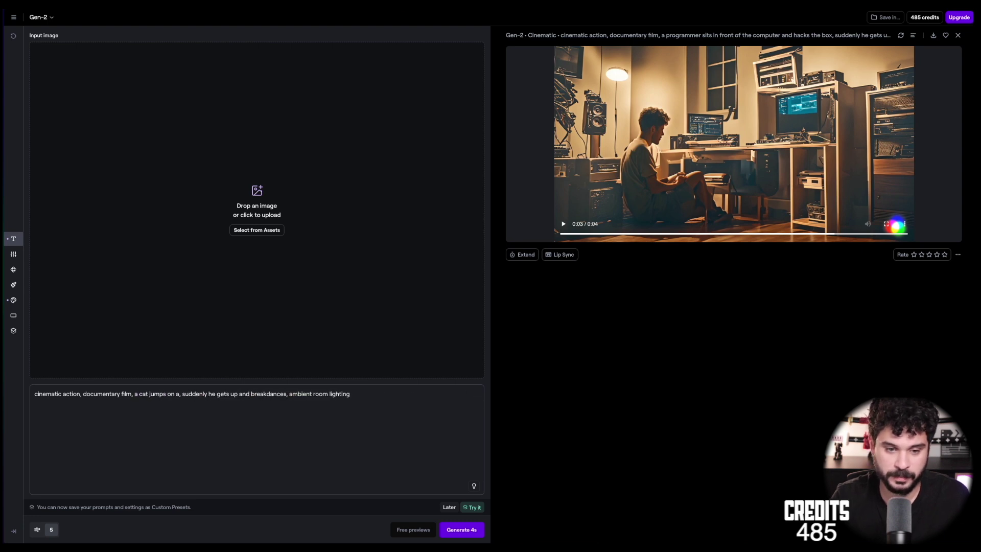
type(" desk and ")
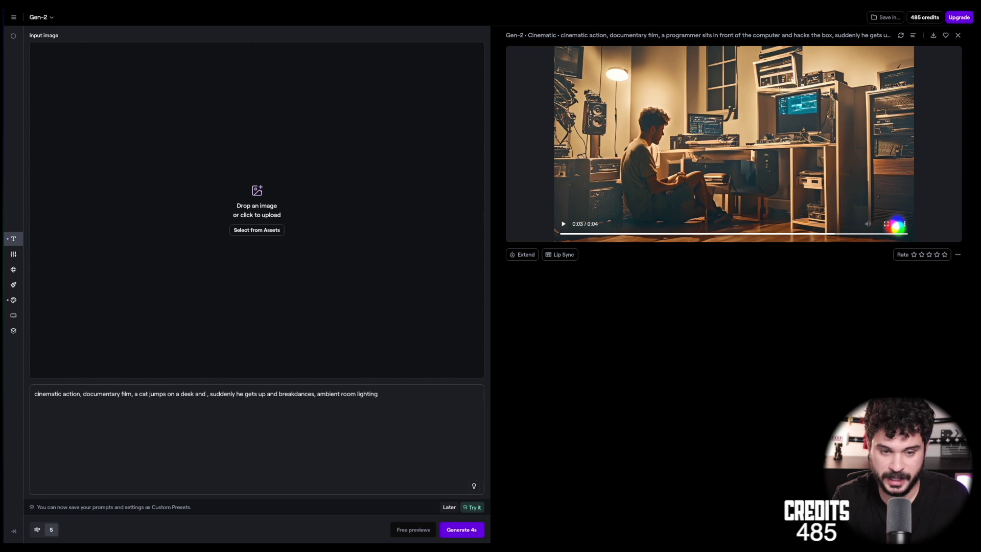
type("accidentally")
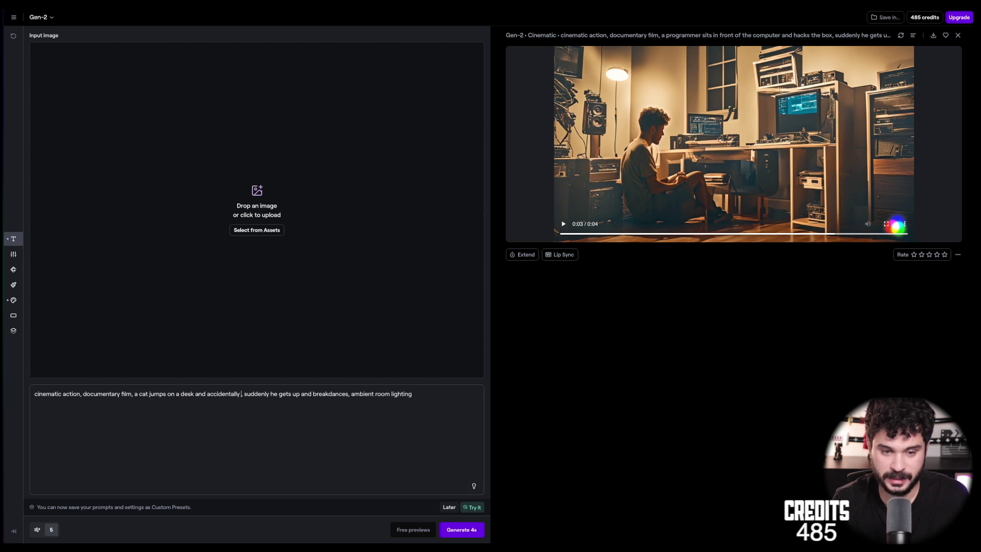
type(" pushes a button on the k")
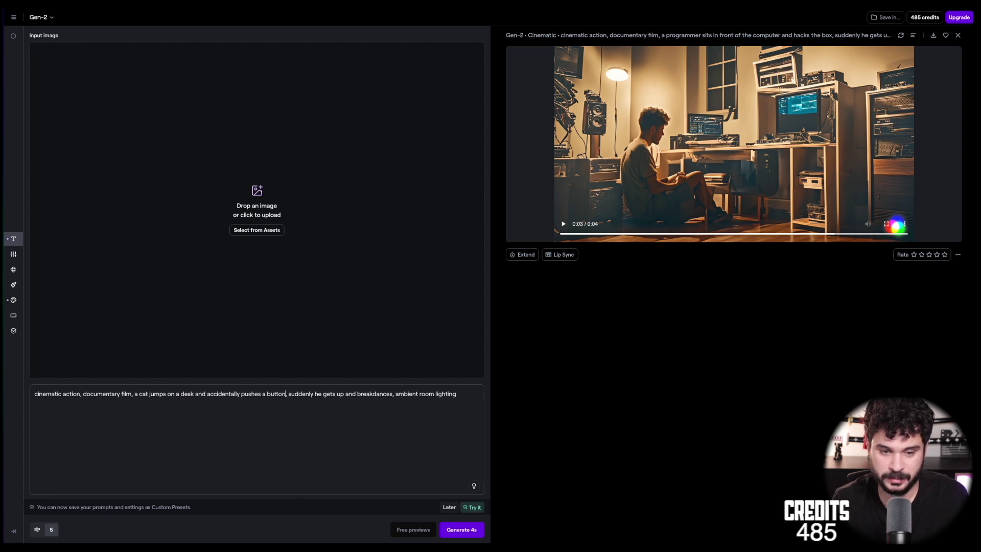
type("eyboard of a comp")
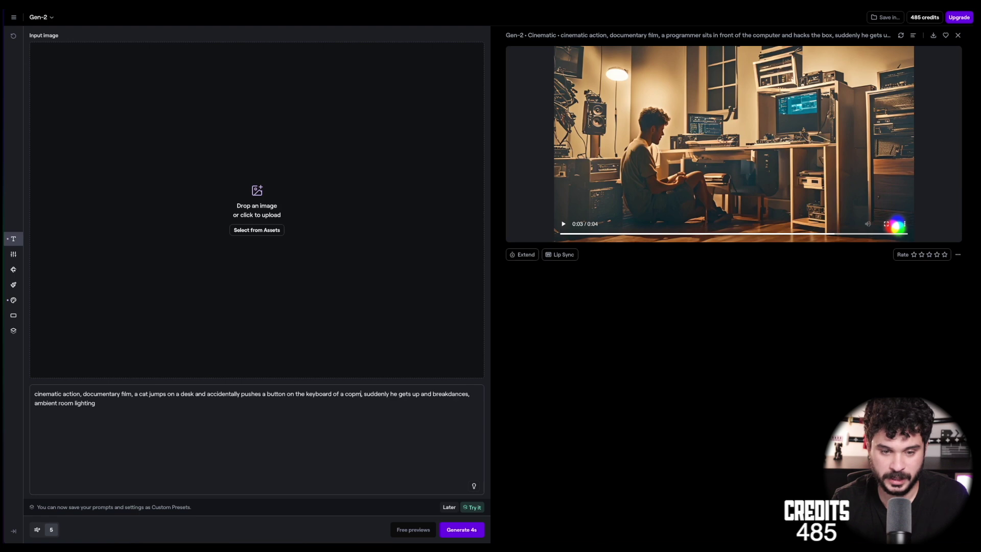
type("uter which")
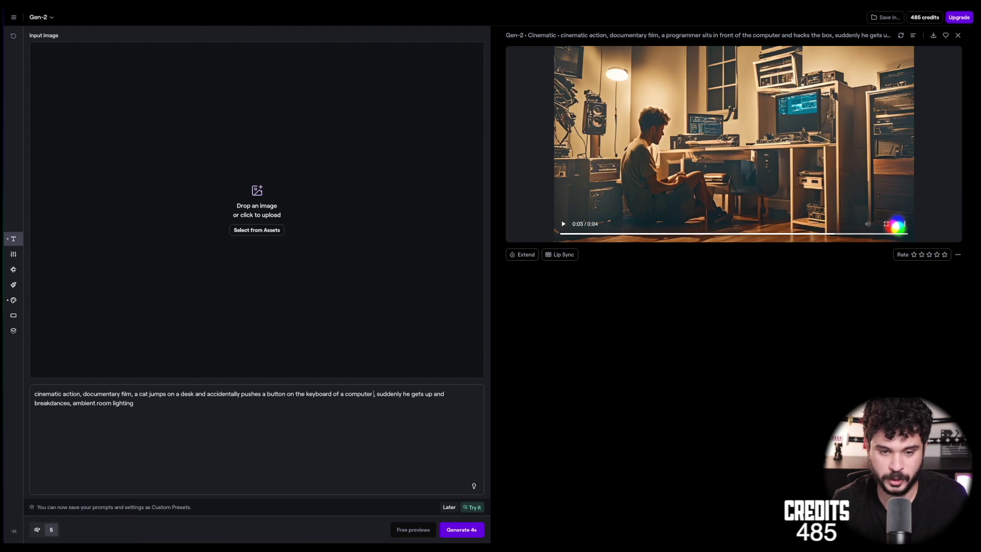
type(" makes the ")
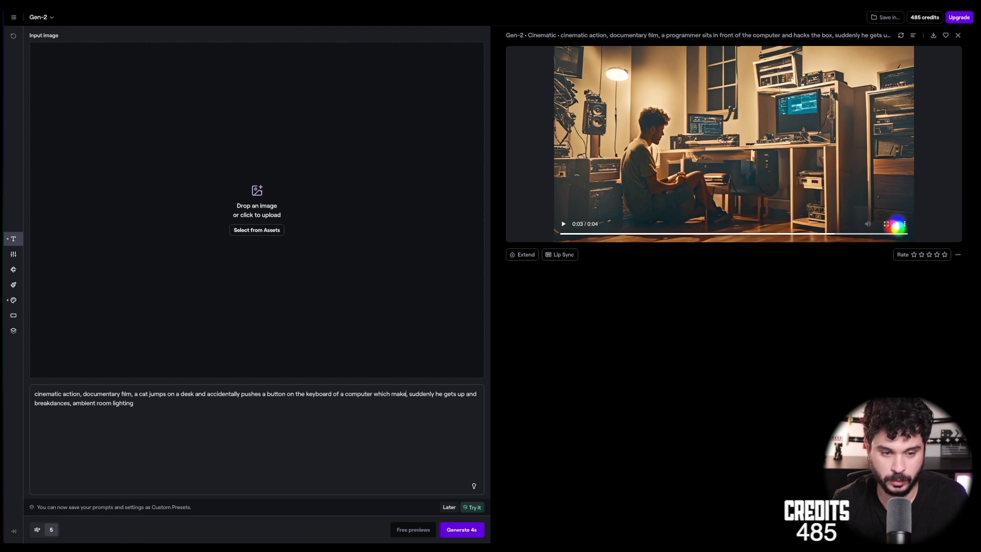
type("monitor screen go red a")
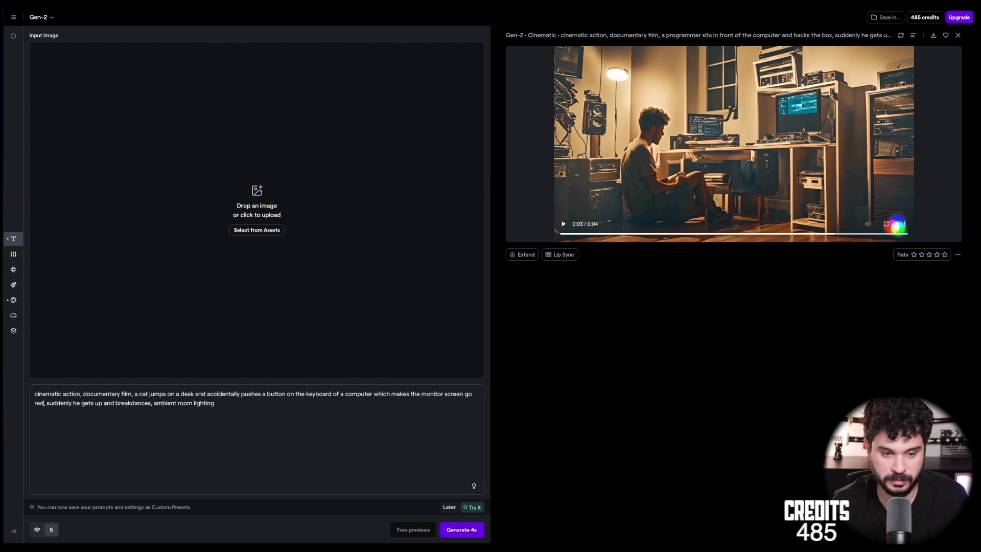
key("BackSpace")
type("with an exclamation mark on it")
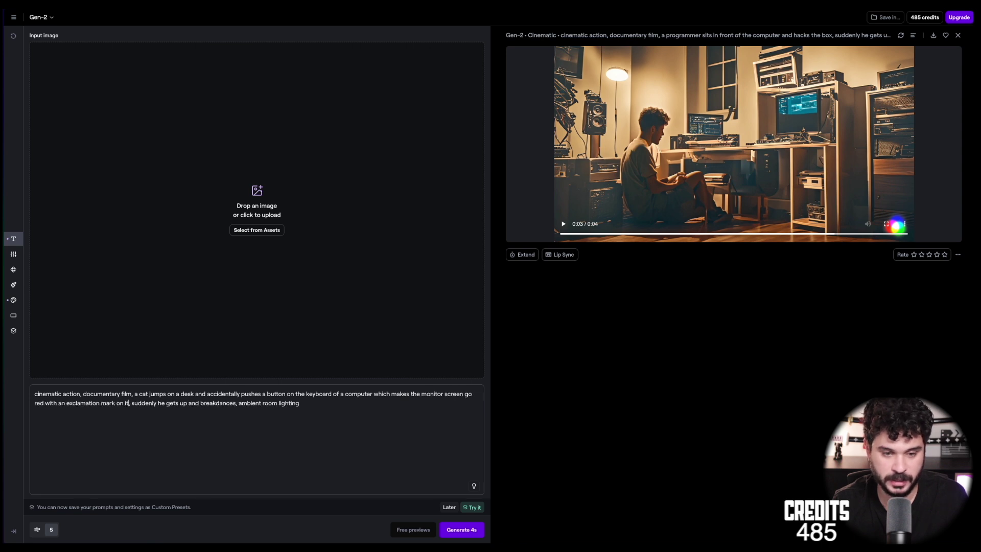
left_click(232, 401, "shift")
key("BackSpace")
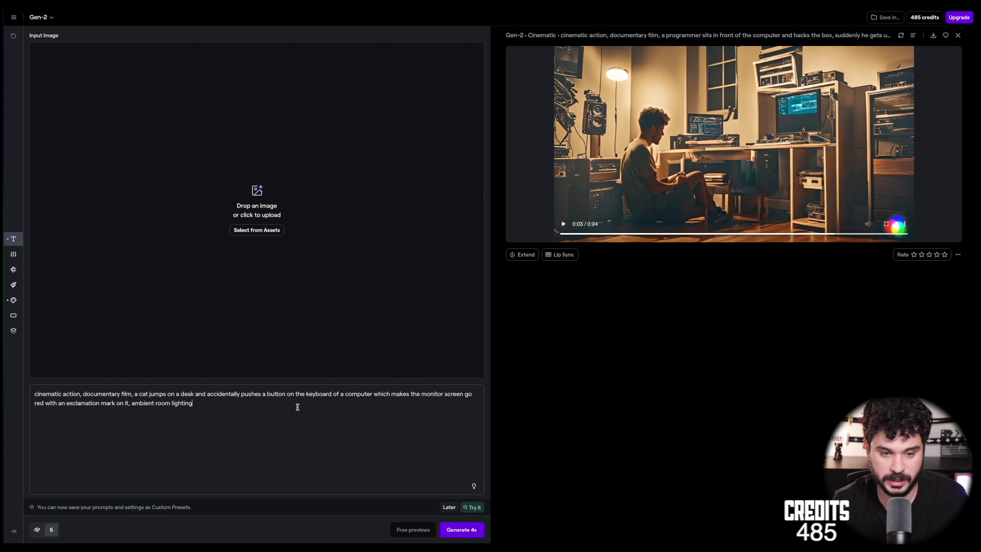
left_click(13, 300)
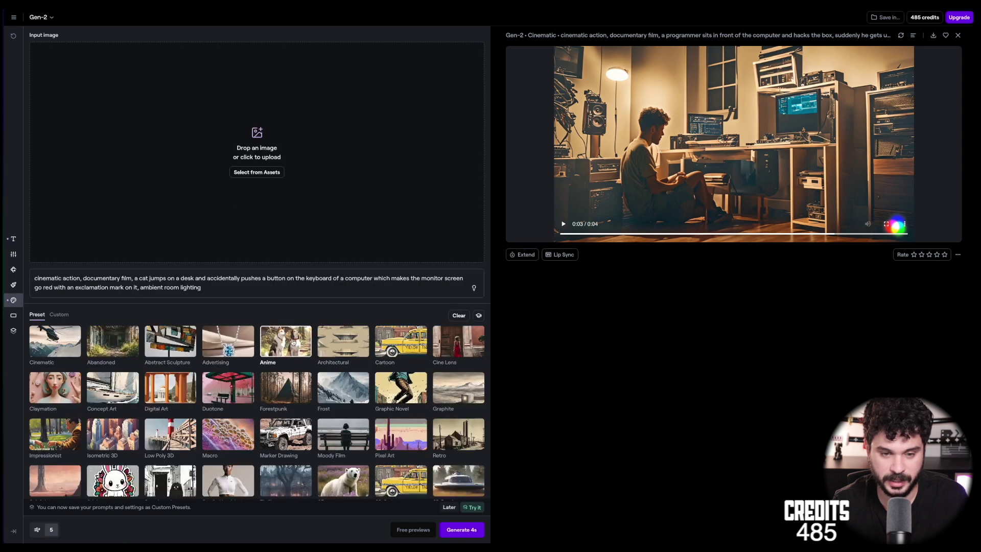
left_click(462, 530)
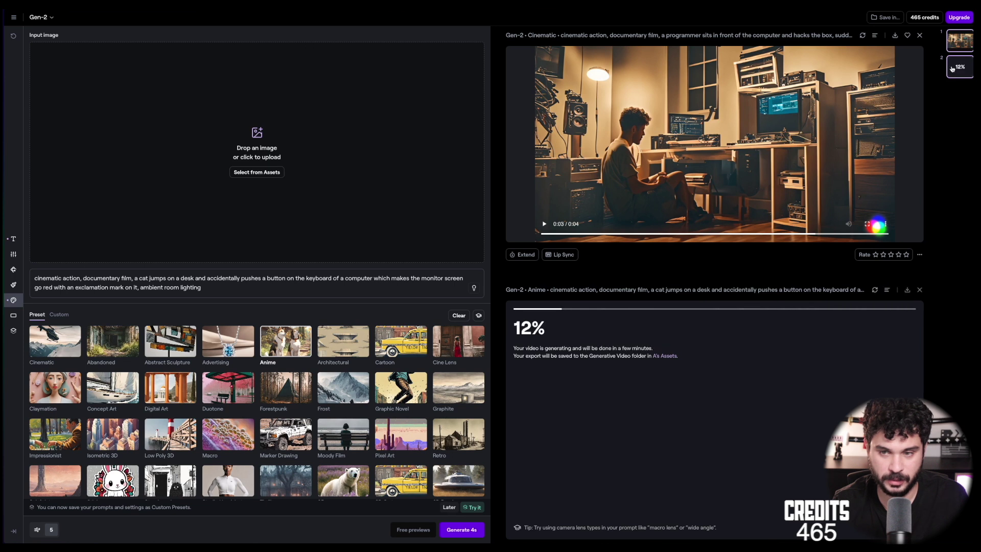
Watch the Anime cat clip full screen, then pause it.
left_click(12, 255)
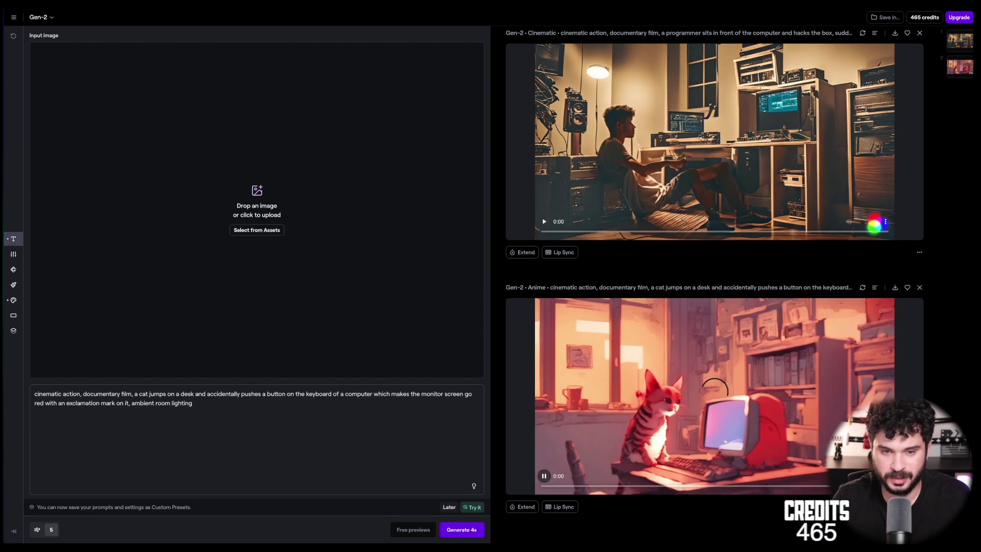
key("f")
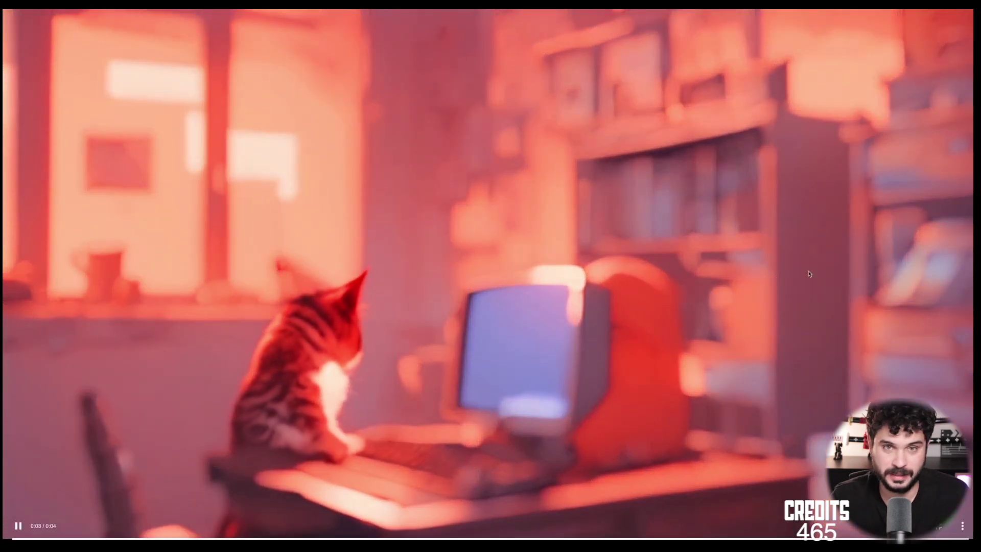
key("Escape")
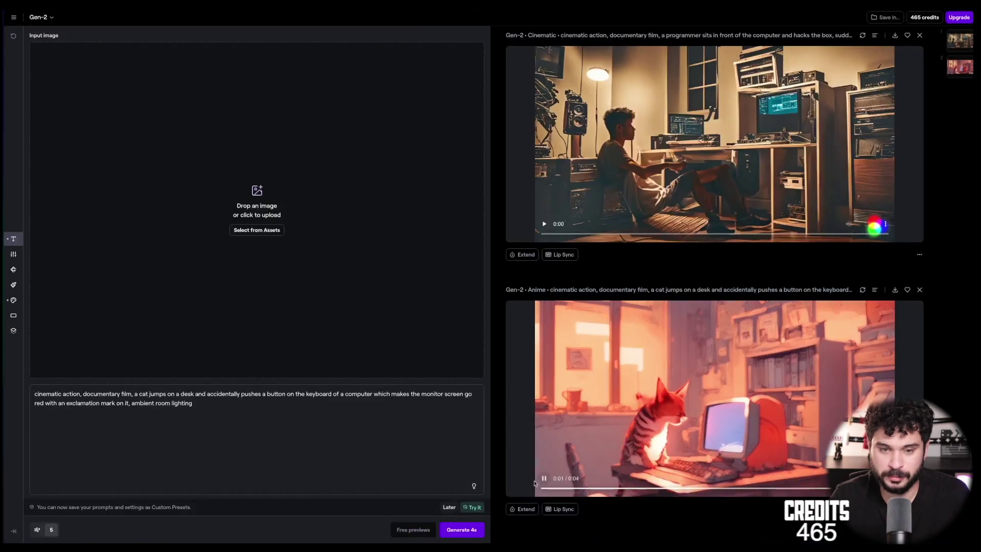
left_click(541, 480)
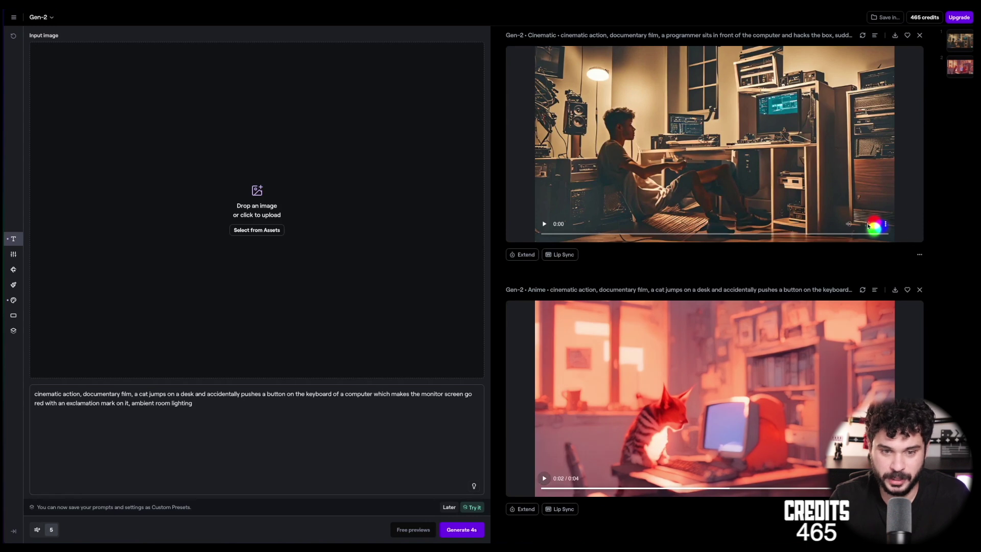
Watch the programmer clip full screen, then start replacing the prompt subject with 'girl runs through'.
left_click(726, 187)
double_click(725, 187)
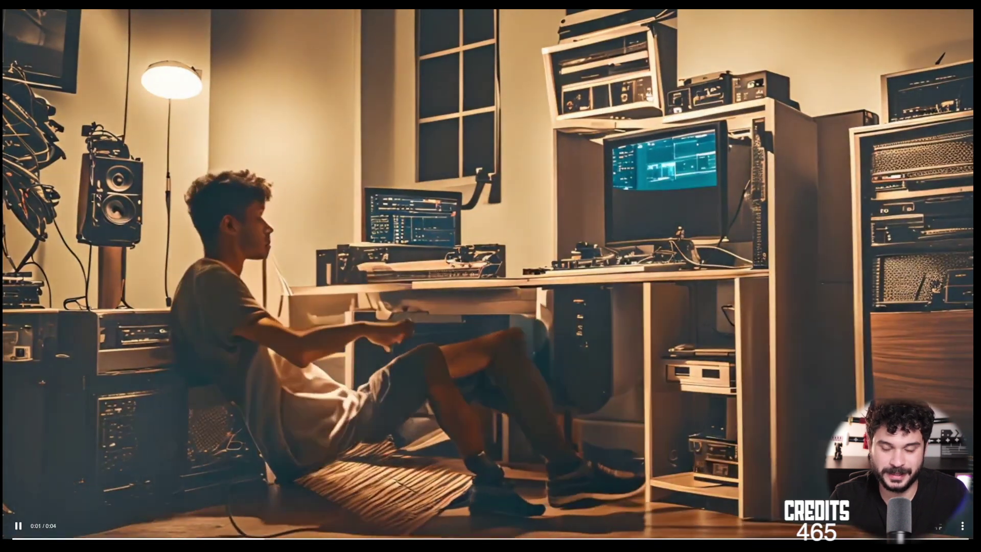
key("Escape")
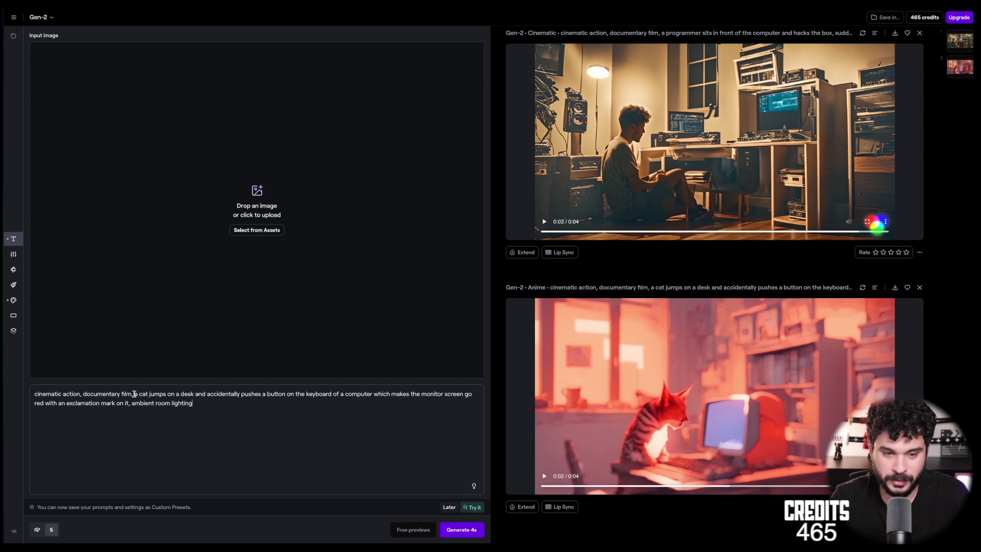
left_click_drag(138, 394, 129, 403)
type("girl runs through a labyrinth of bushes, horror movie")
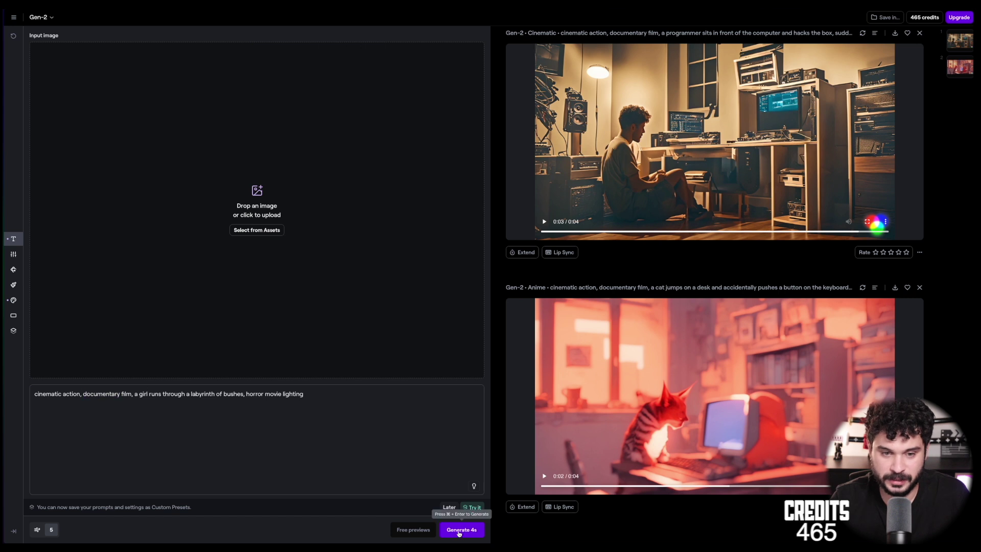
Switch the style from Anime back to Cinematic and set a 3:4 portrait aspect ratio.
left_click(14, 254)
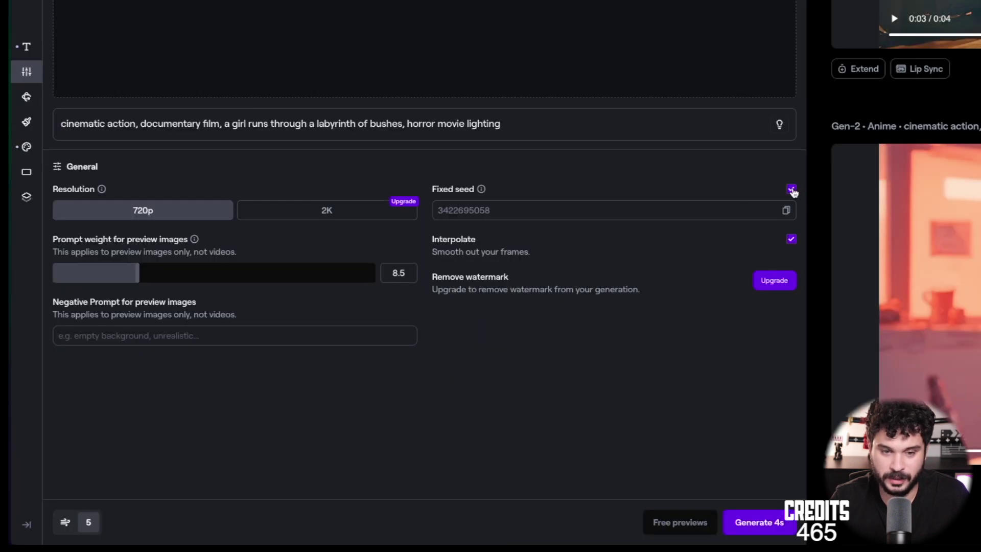
left_click(27, 146)
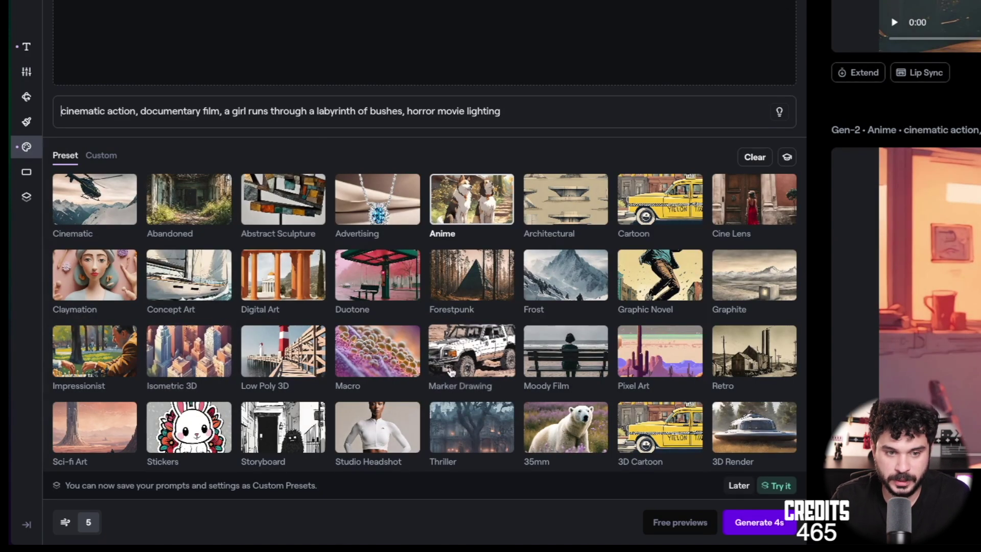
left_click(95, 205)
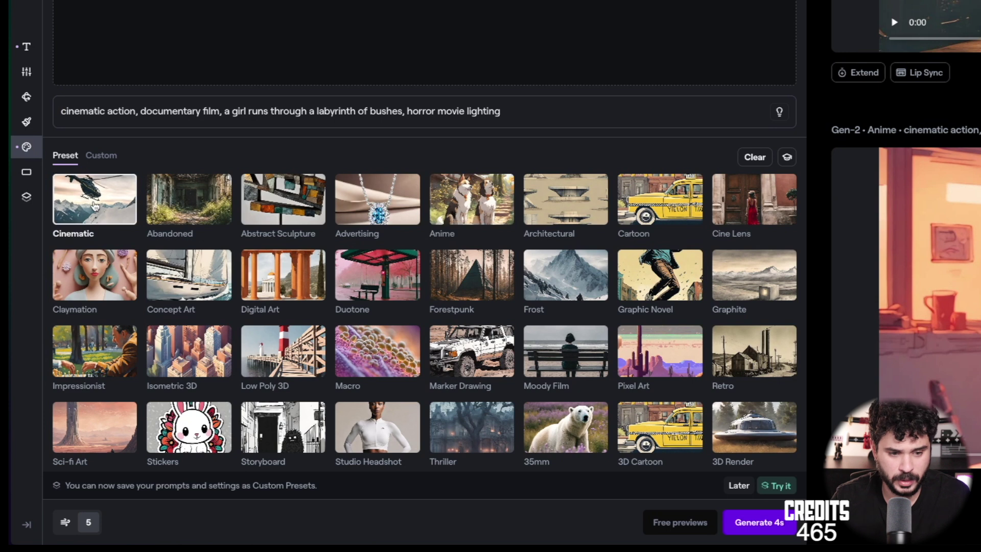
left_click(30, 176)
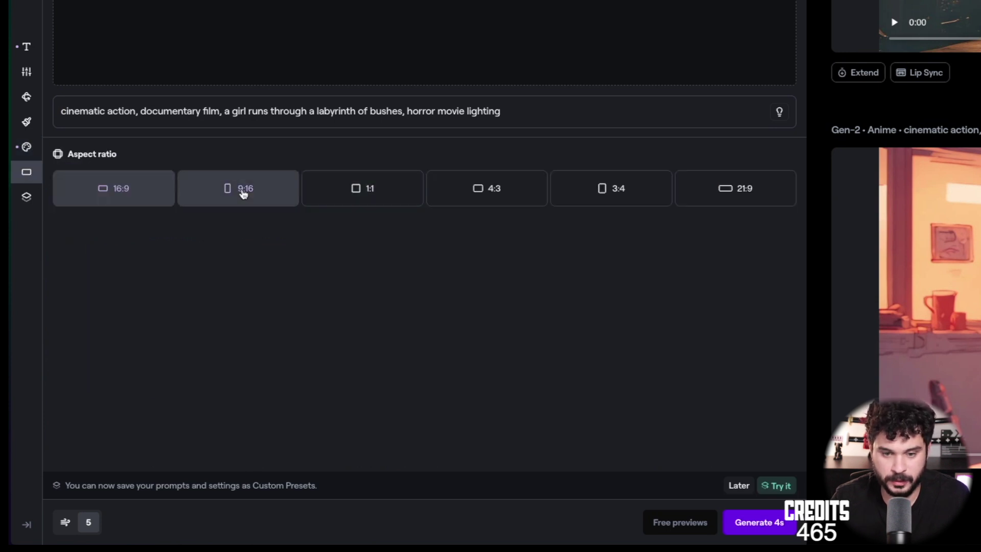
left_click(618, 189)
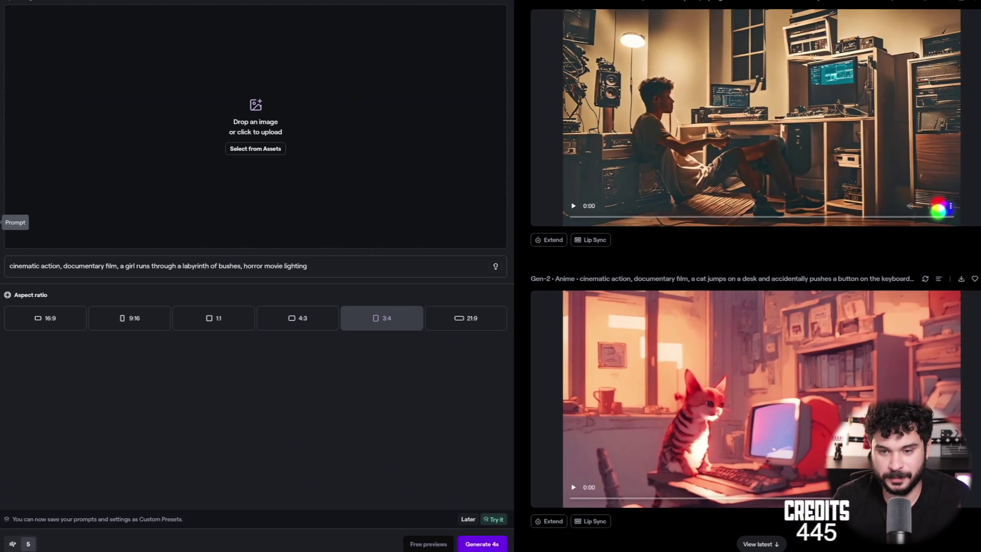
Scroll down the results to the finished 3:4 clip of the girl in the hedge maze.
scroll(813, 488, "down", 5)
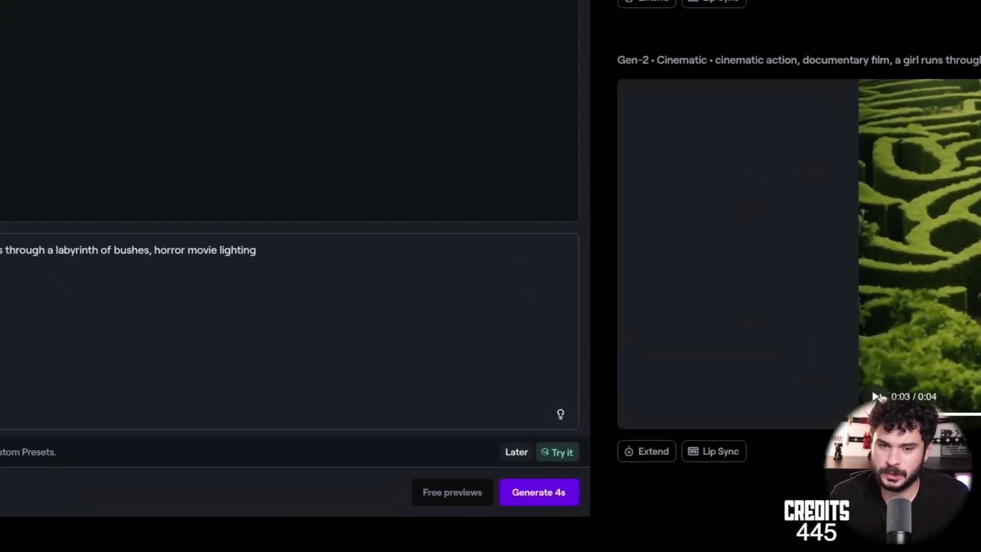
left_click(452, 492)
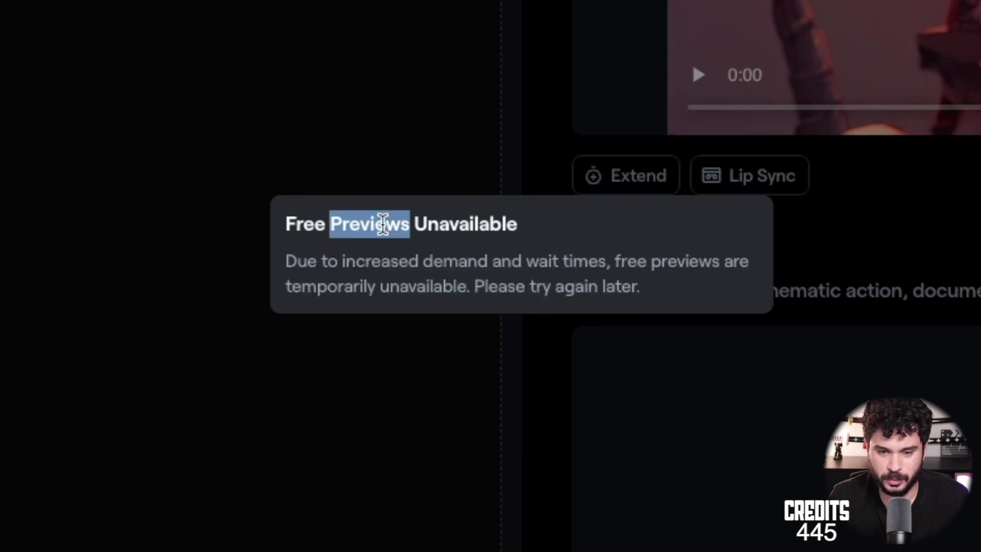
left_click(385, 280)
triple_click(368, 219)
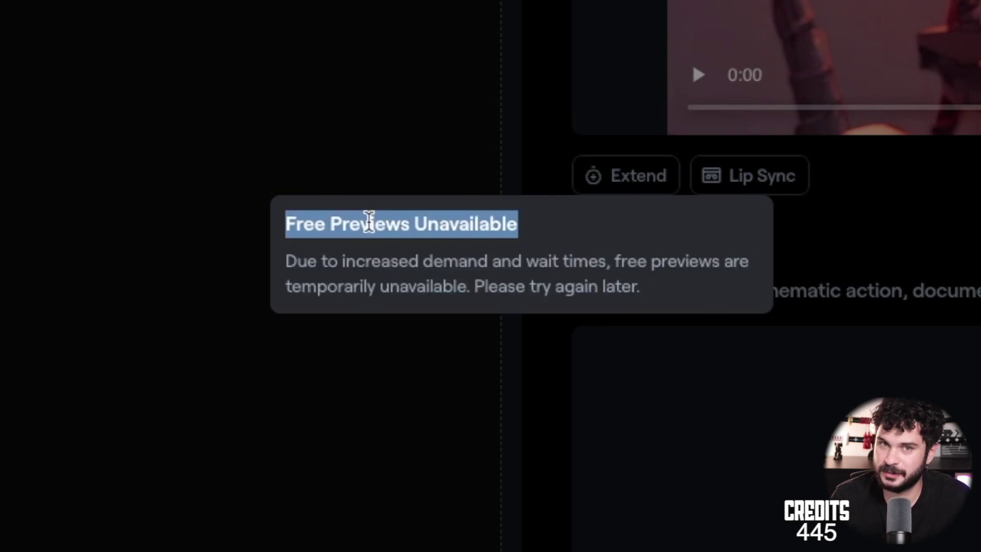
triple_click(414, 265)
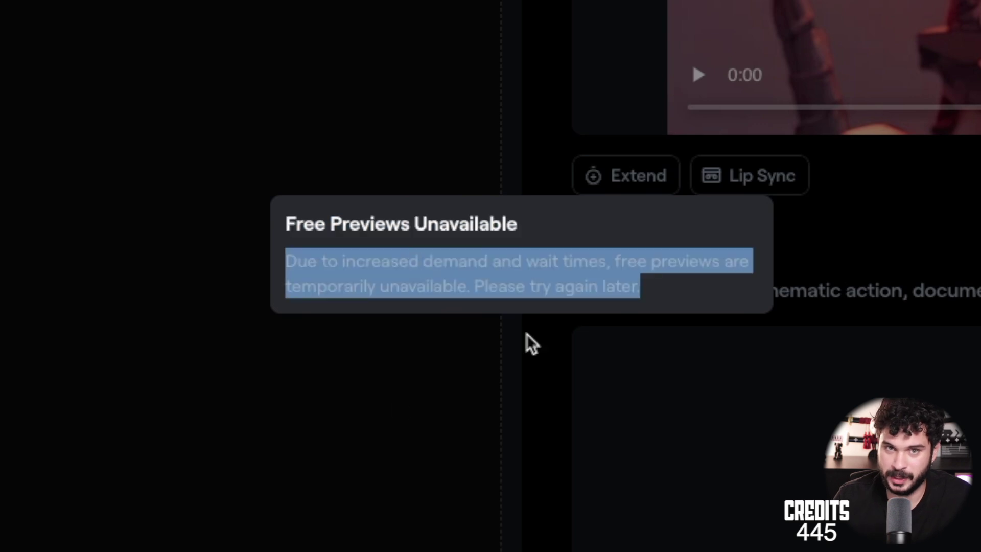
left_click(451, 277)
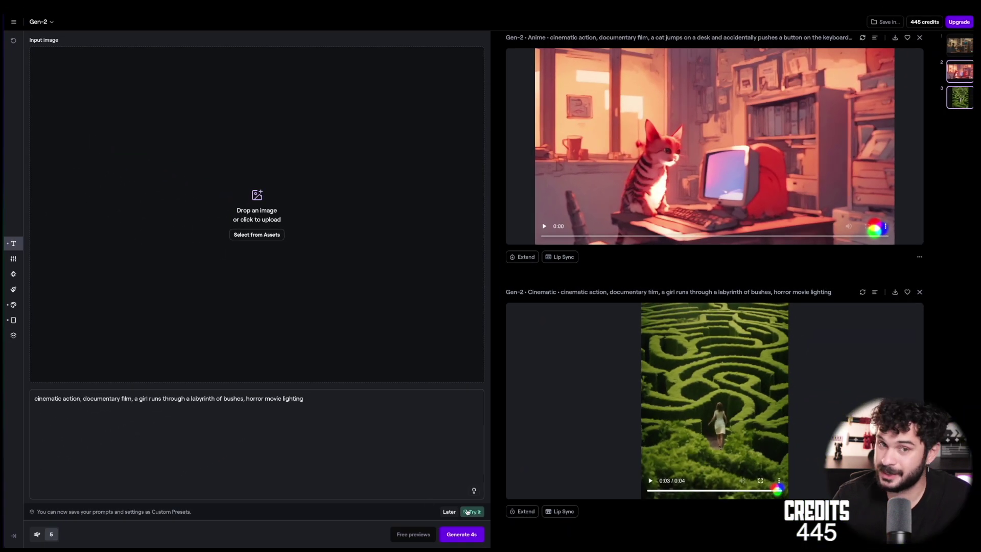
Generate a new clip of a girl in a red dress running through a nighttime labyrinth, confirming the 3:4 ratio.
key("ctrl+a")
type("a girl")
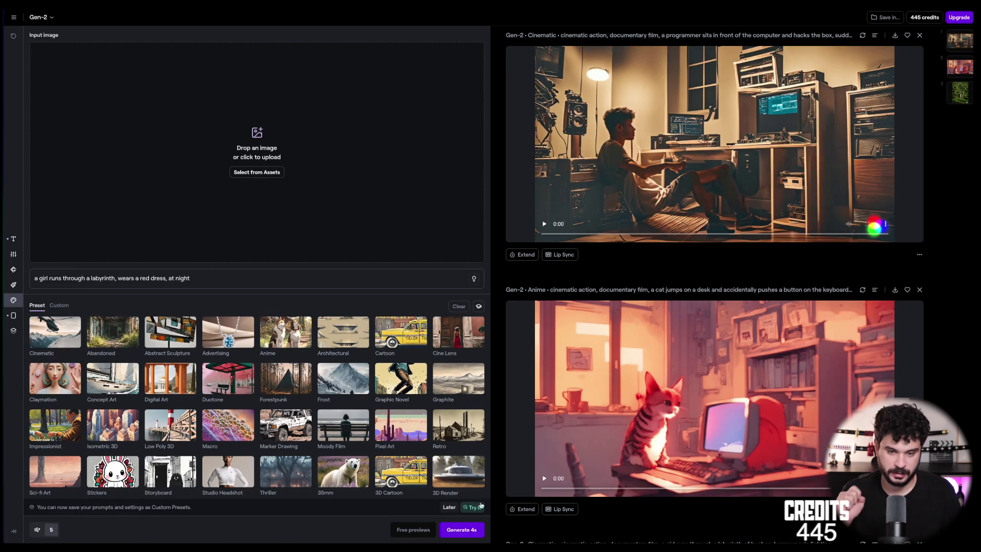
left_click(461, 530)
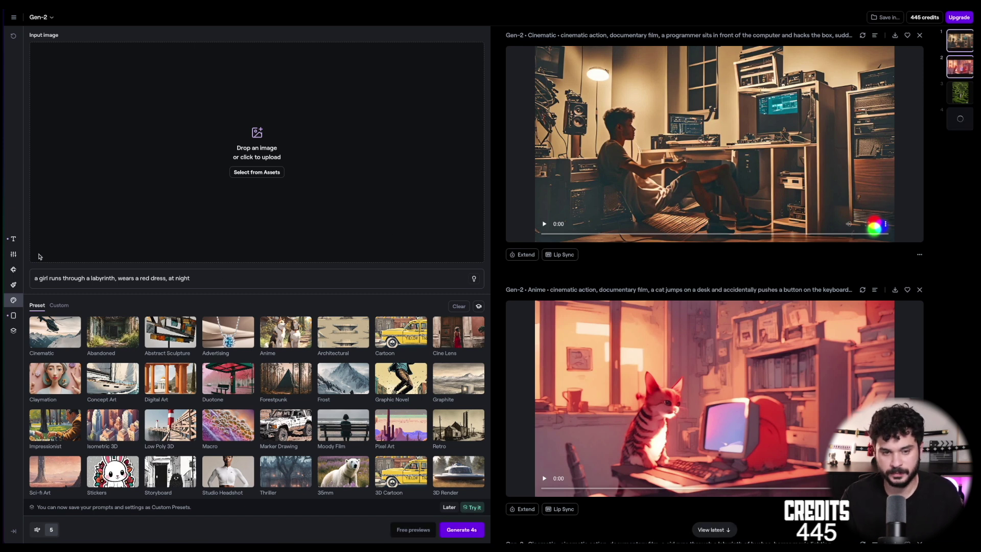
left_click(14, 239)
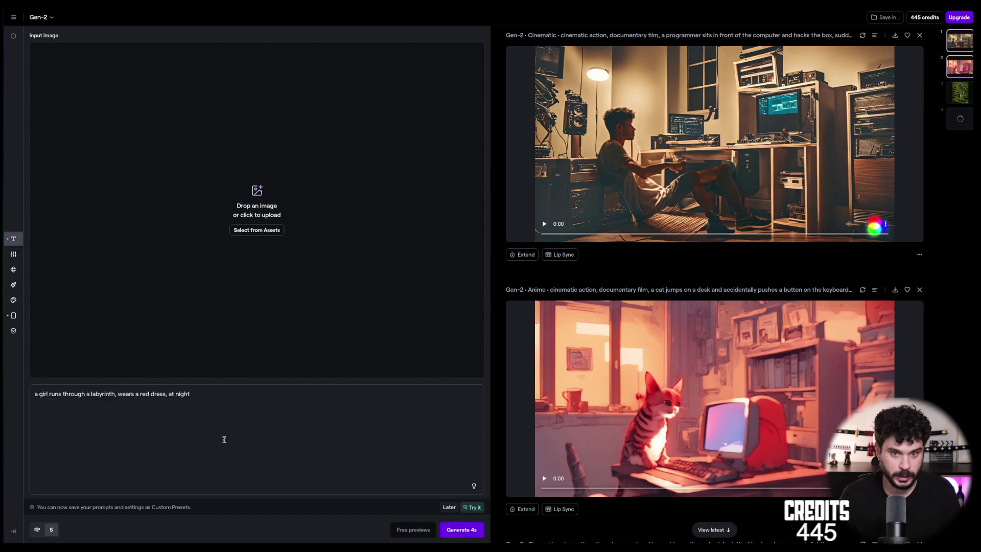
left_click(14, 315)
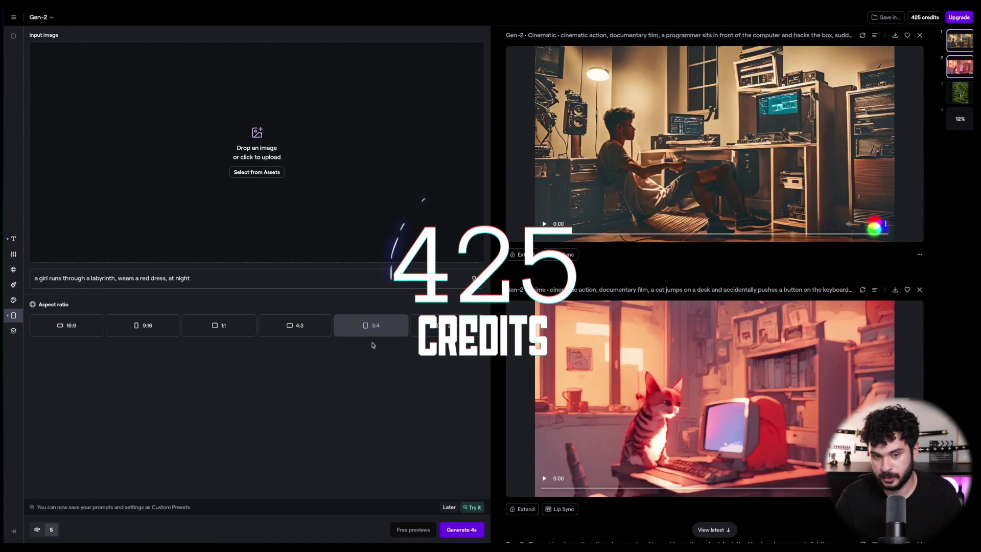
left_click(9, 240)
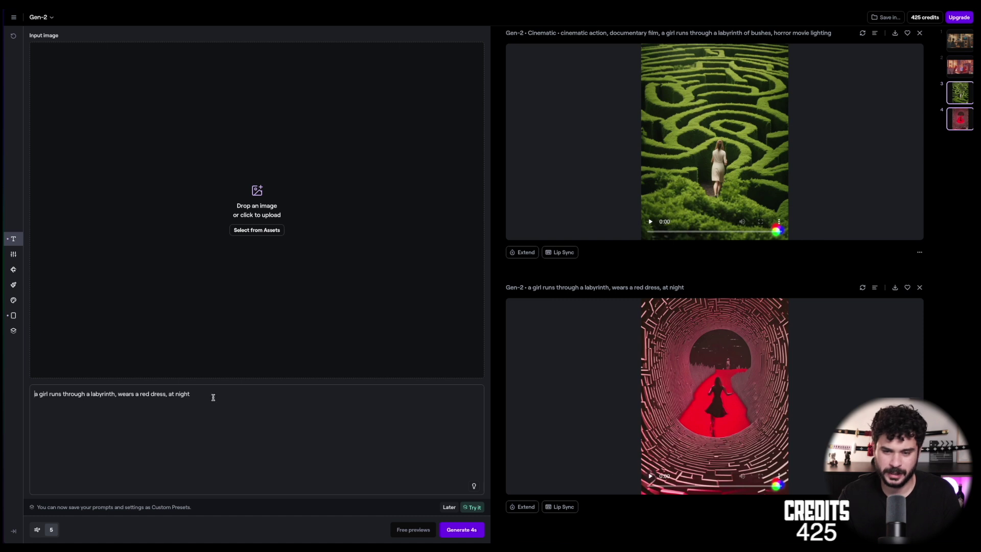
Watch the red-labyrinth clip of the girl in the red dress full screen, then exit.
double_click(685, 391)
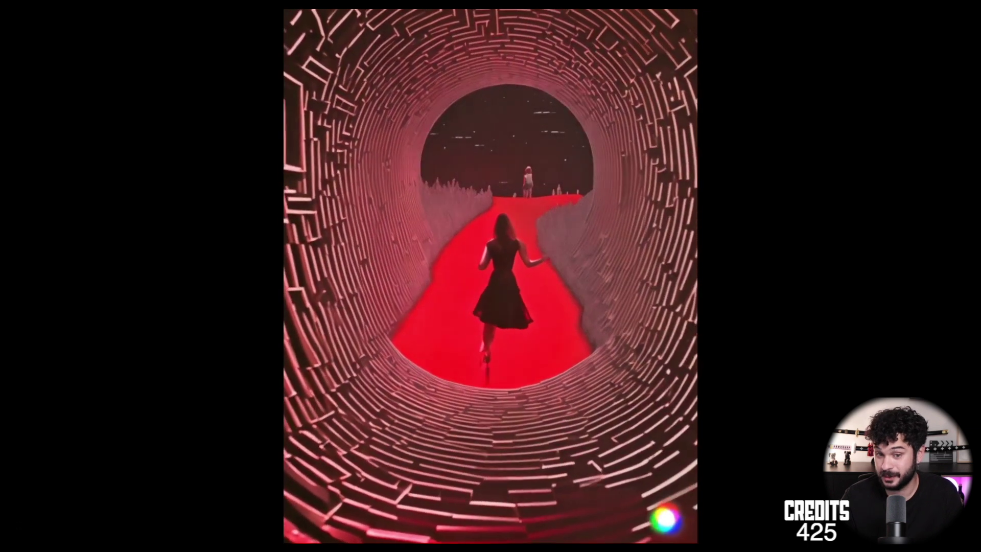
mouse_move(953, 527)
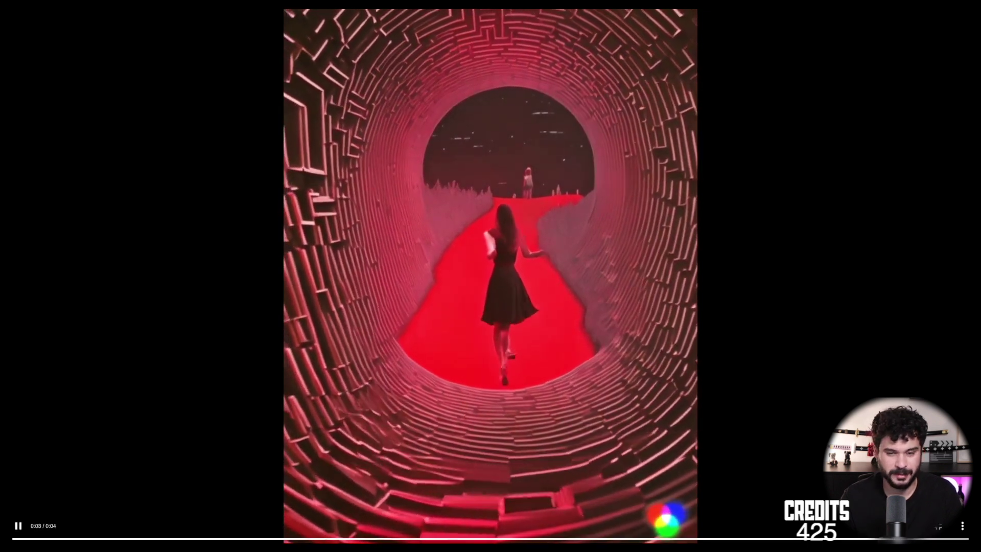
left_click(953, 527)
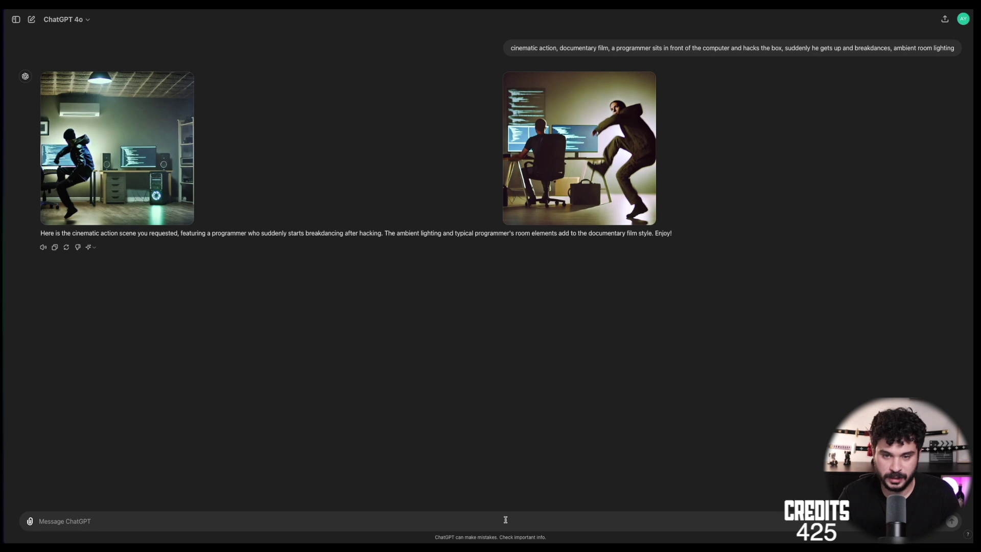
Resend the previous programmer prompt to ChatGPT without the breakdance clause.
type("cinematic action, documentary film, a programmer sits in front of the computer and hacks the box, suddenly he gets up and breakdances, ambient room lighting")
key("Return")
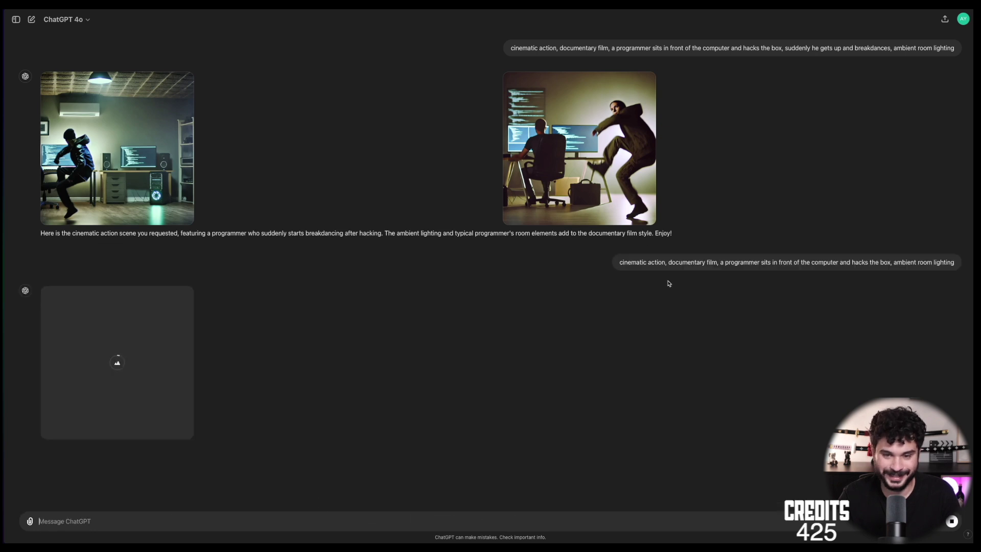
key("ctrl+plus")
key("ctrl+plus")
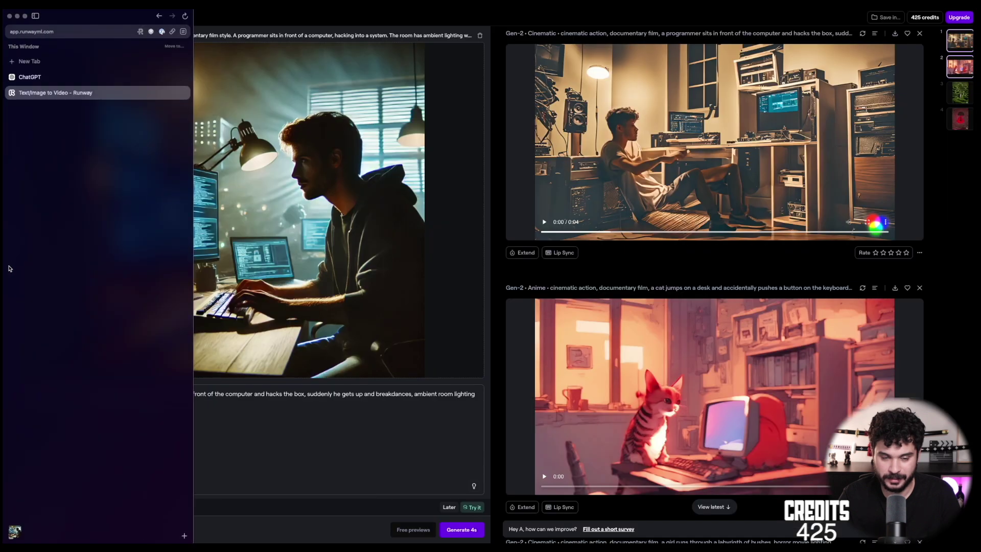
Open the Settings and Camera Control panels for the hooded-programmer input image.
left_click(13, 256)
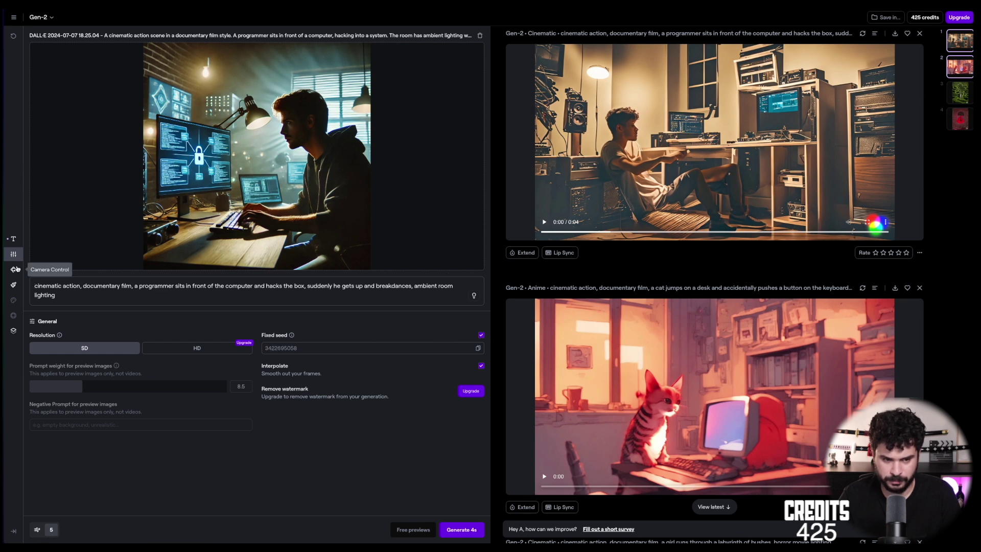
left_click(14, 269)
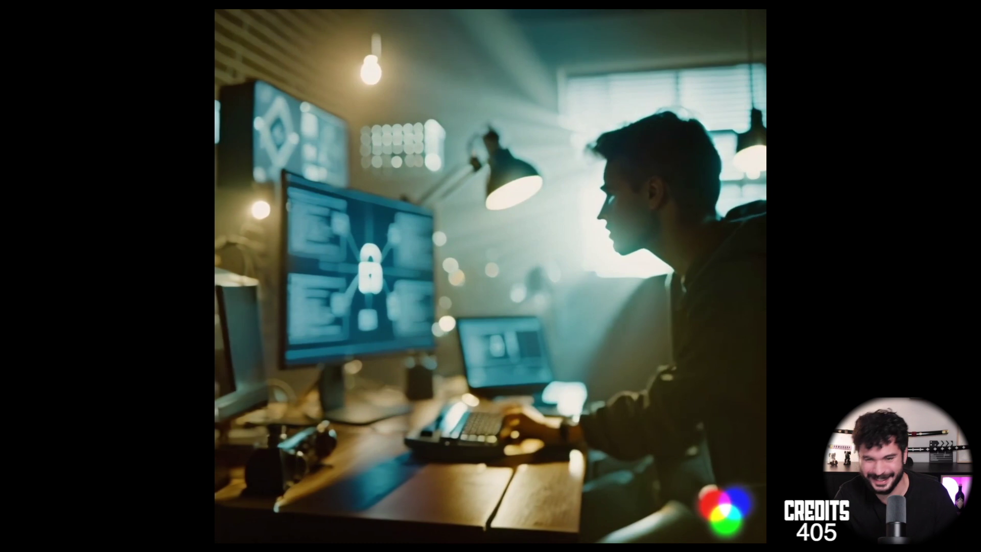
Exit full-screen playback of the new programmer clip and pause it in the inline player.
key("Escape")
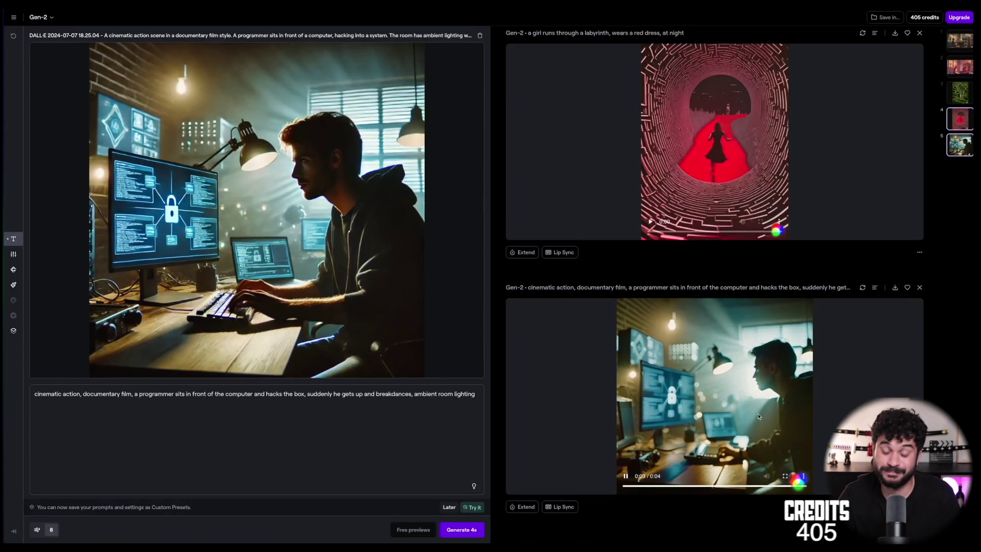
left_click(626, 477)
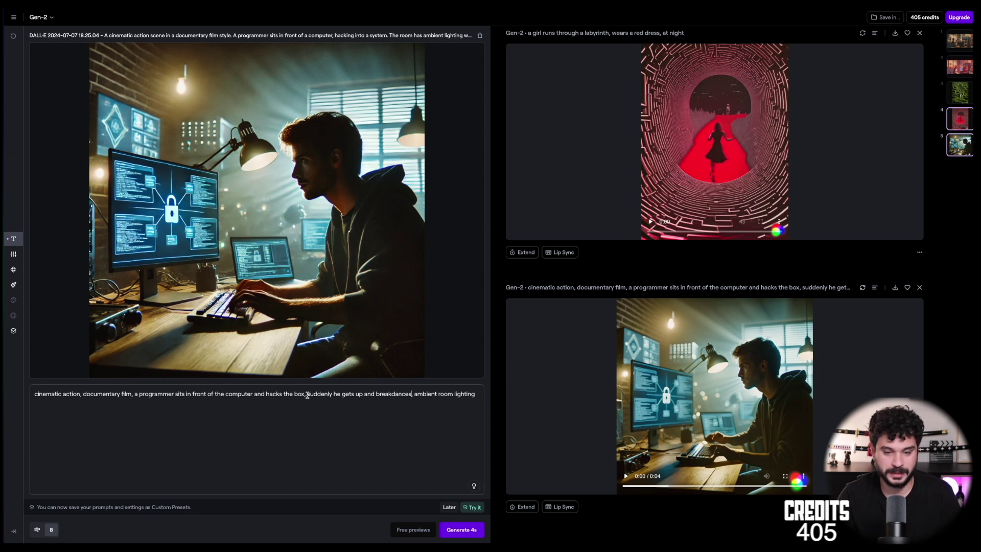
Replace the prompt action with 'is coding on the computer and regrets his life choices' and set motion to 10.
left_click(307, 395, "shift")
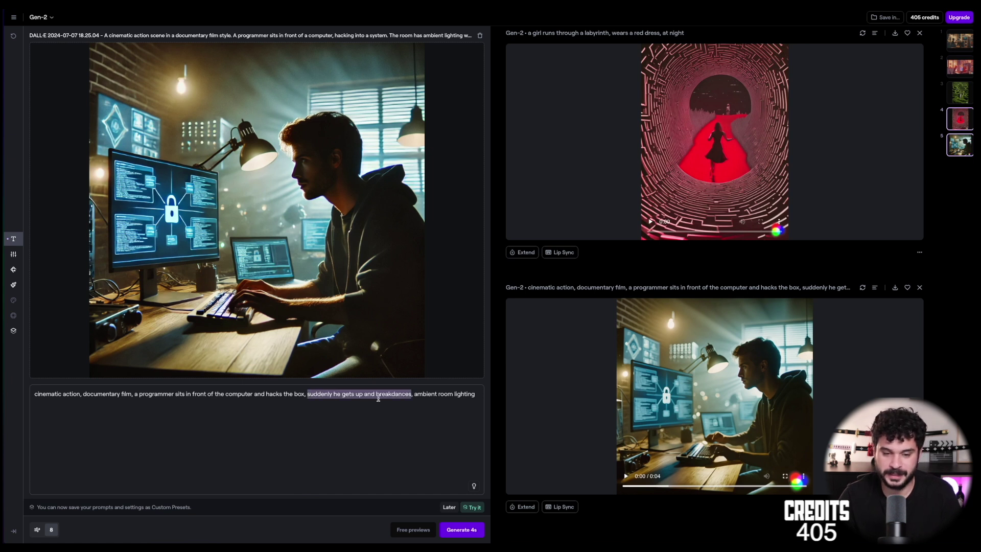
left_click(255, 395, "shift")
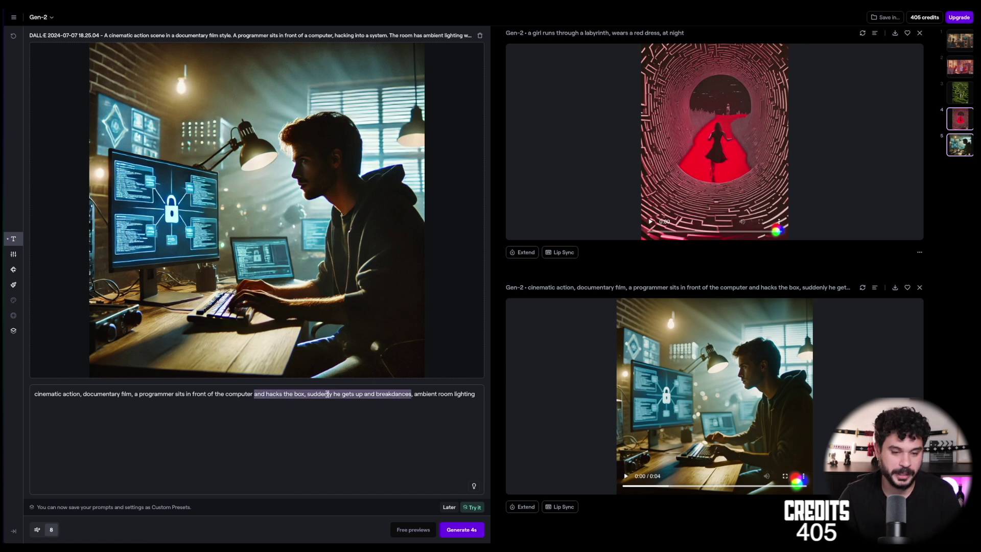
left_click(173, 395, "shift")
type("is coding")
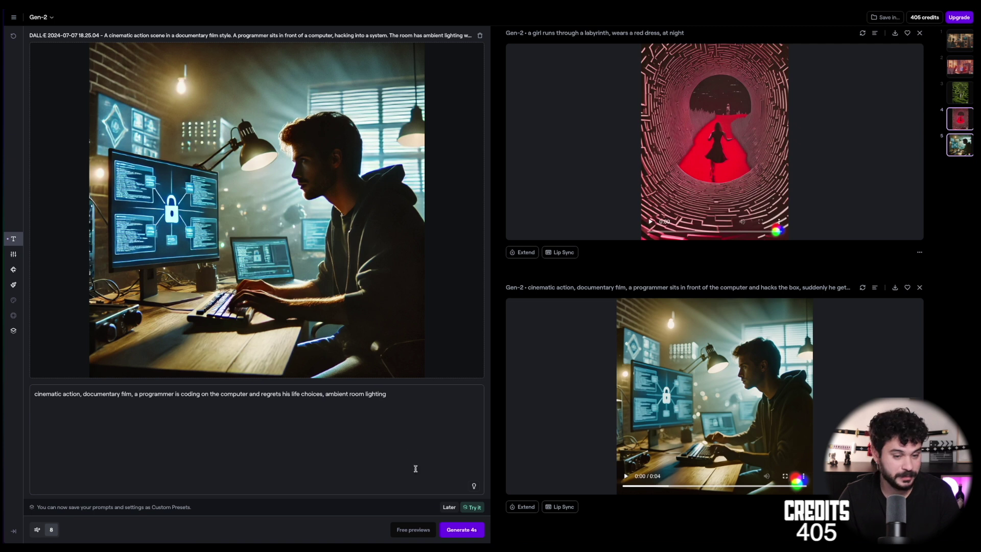
left_click(44, 529)
left_click(164, 508)
In Motion Brush, paint the hanging lamp with leftward and ambient motion.
left_click(65, 276)
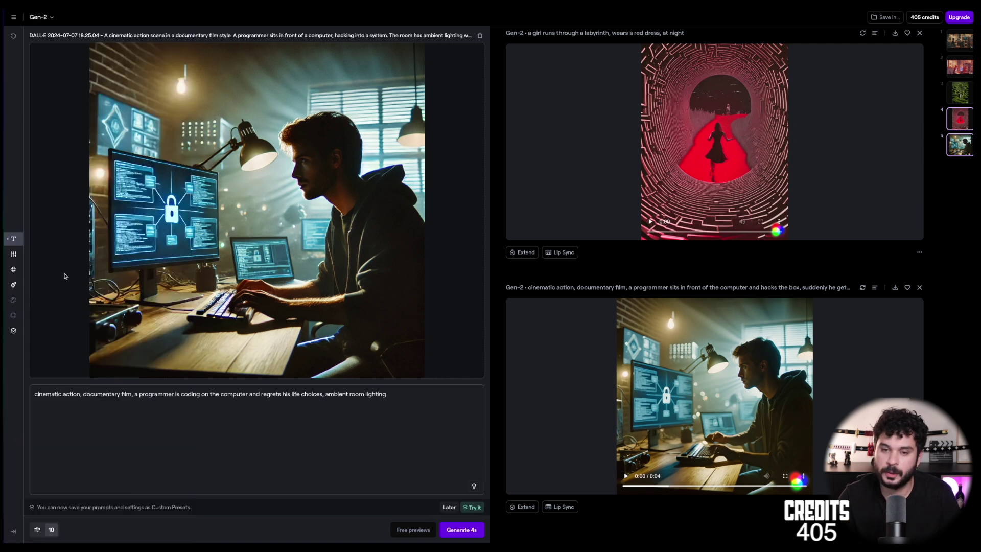
left_click(13, 285)
left_click(376, 294)
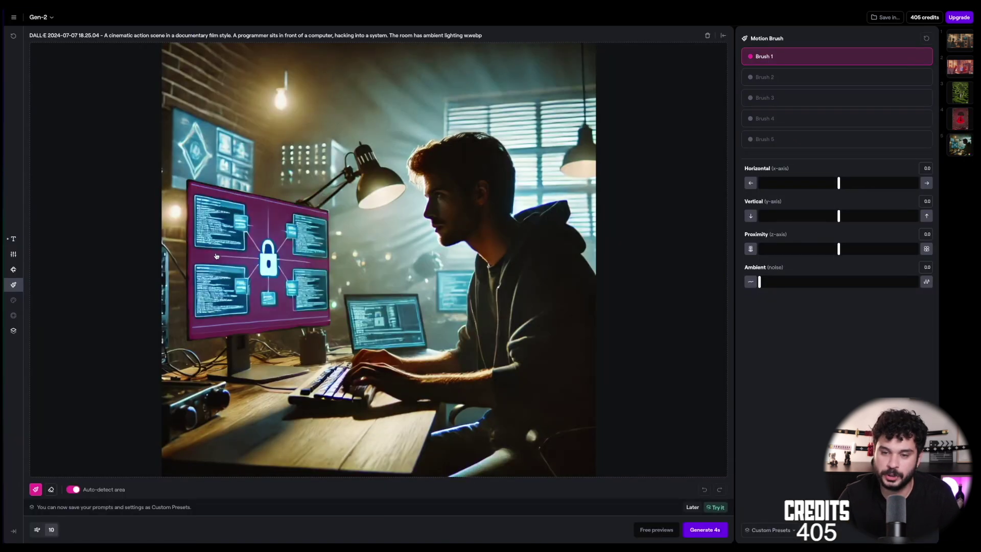
left_click(581, 161)
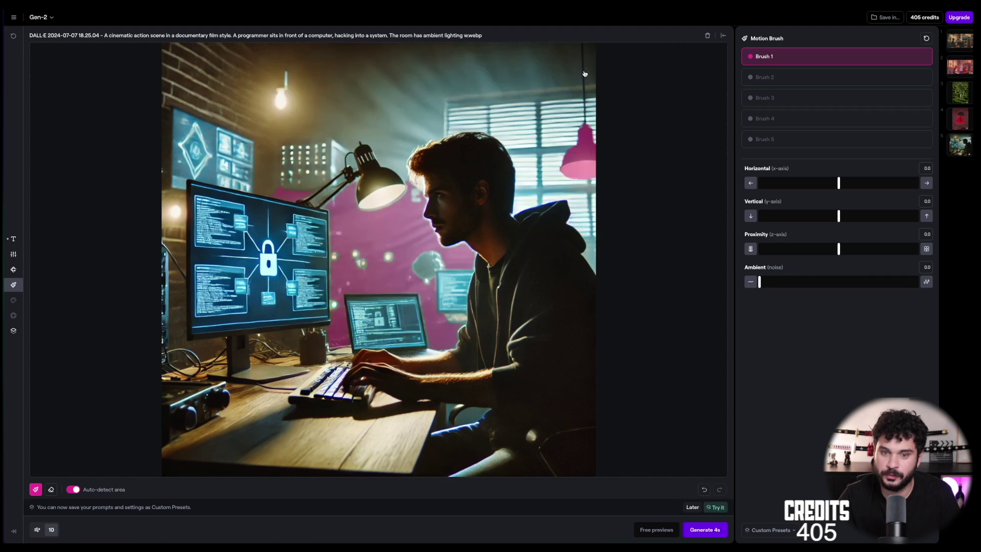
left_click_drag(838, 182, 797, 185)
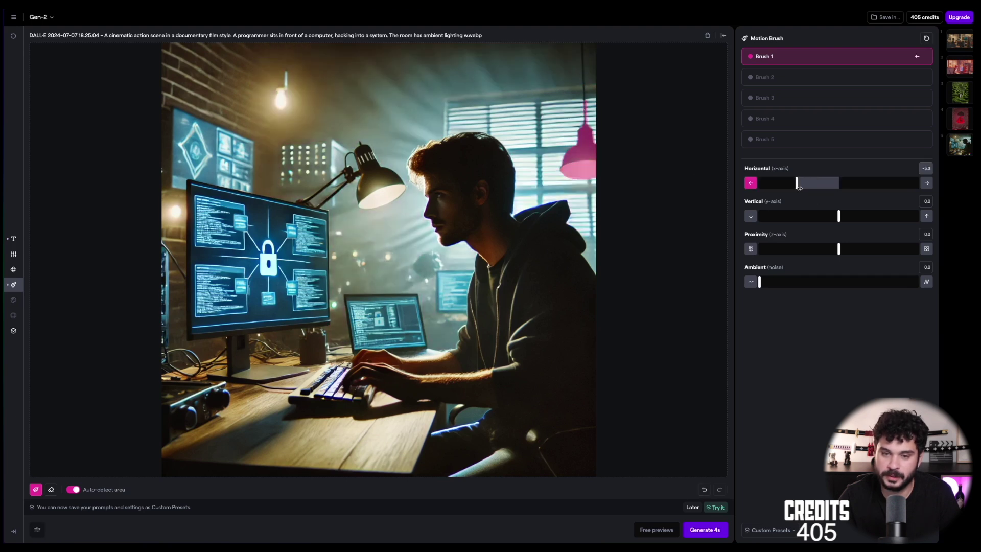
left_click_drag(760, 283, 815, 282)
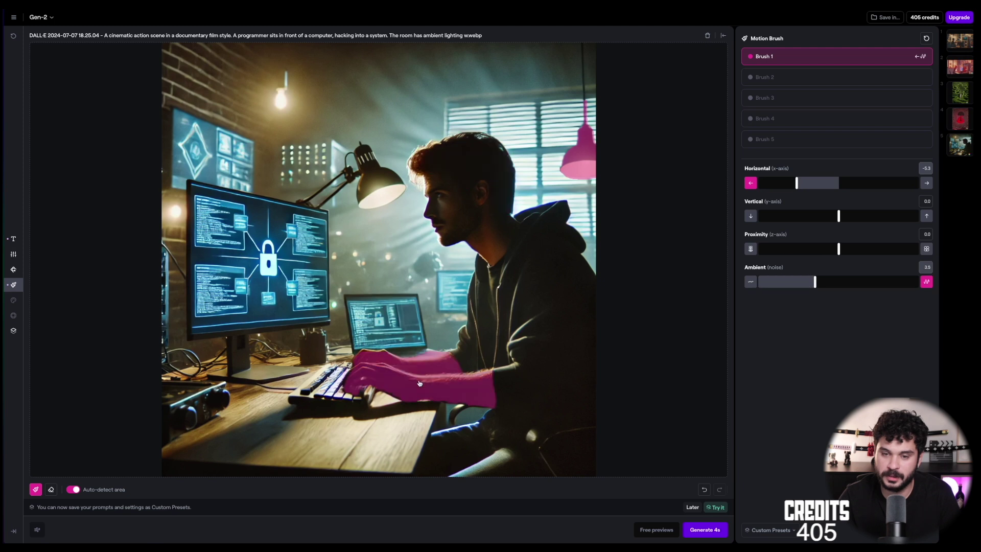
left_click(376, 197)
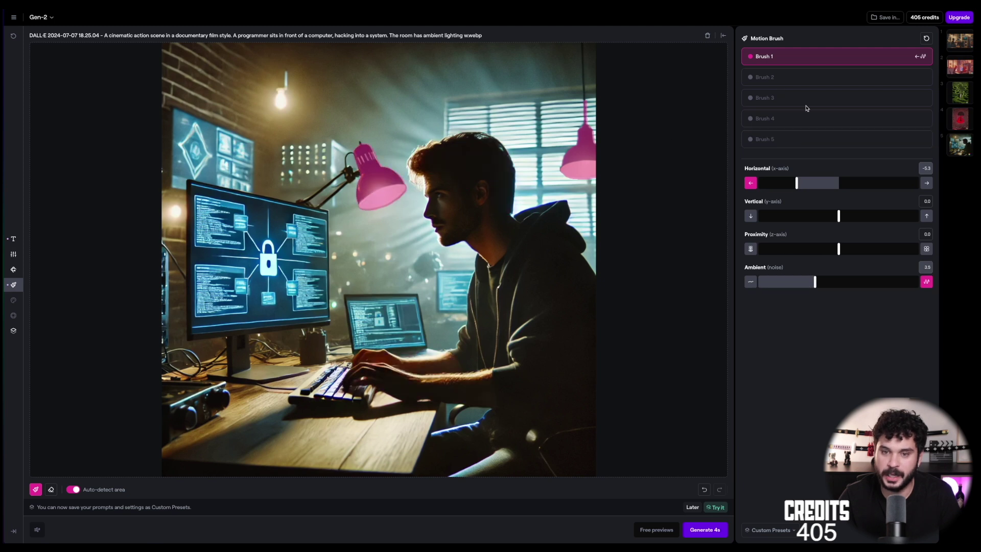
Reset and repaint brushes: lamp moving left, hair with ambient motion, desk lamp and keyboard as Brush 3.
left_click(926, 38)
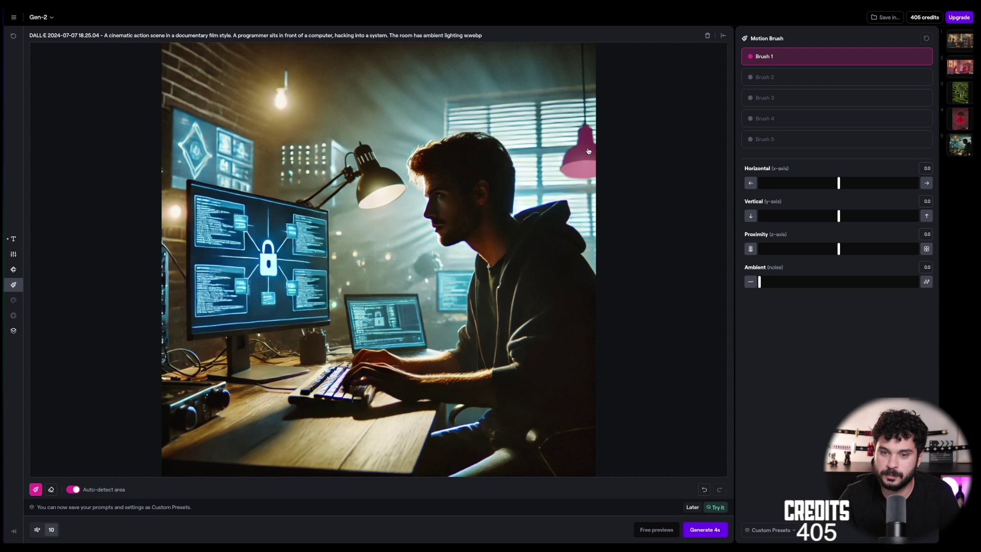
left_click_drag(854, 185, 787, 184)
left_click_drag(760, 282, 802, 282)
left_click(837, 76)
left_click(460, 153)
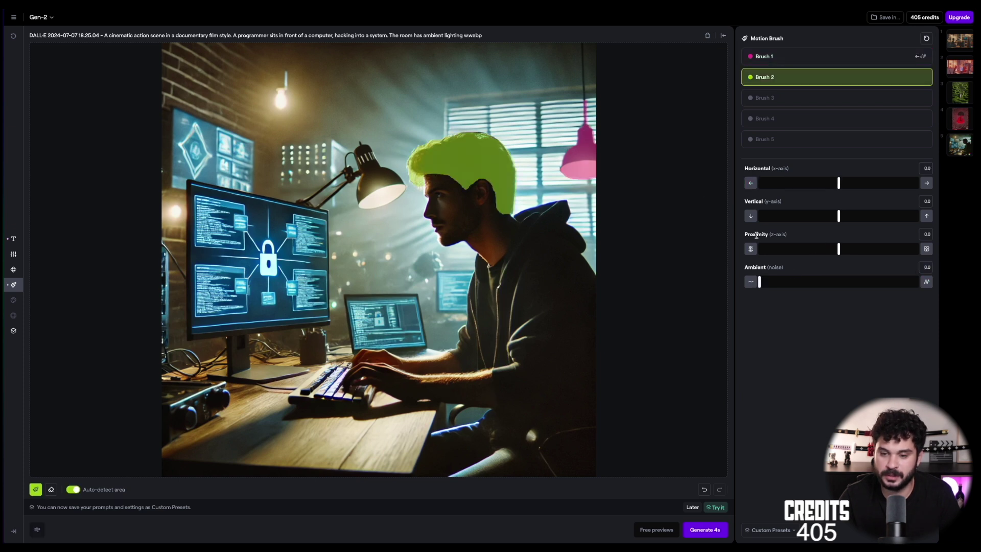
left_click_drag(807, 281, 886, 282)
left_click(837, 97)
left_click(376, 213)
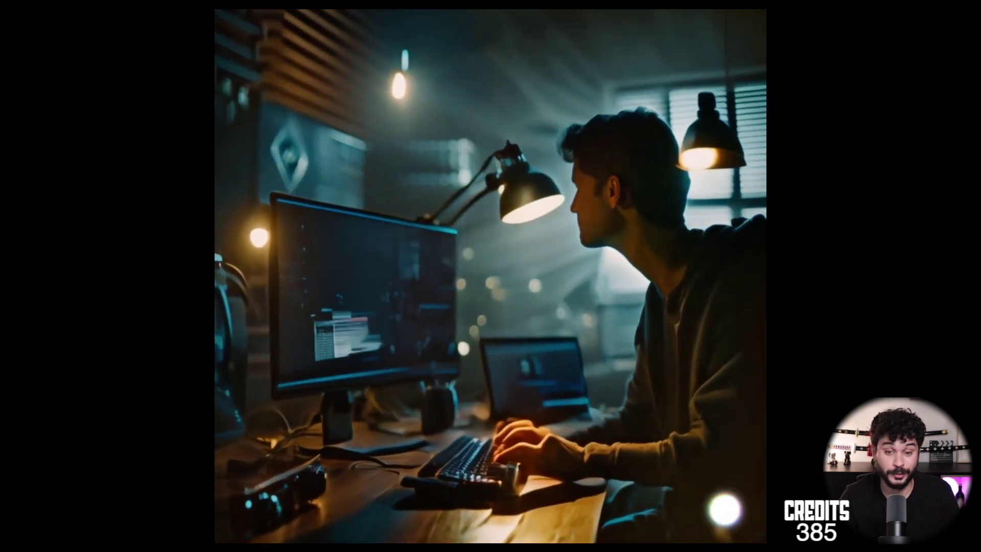
key("Escape")
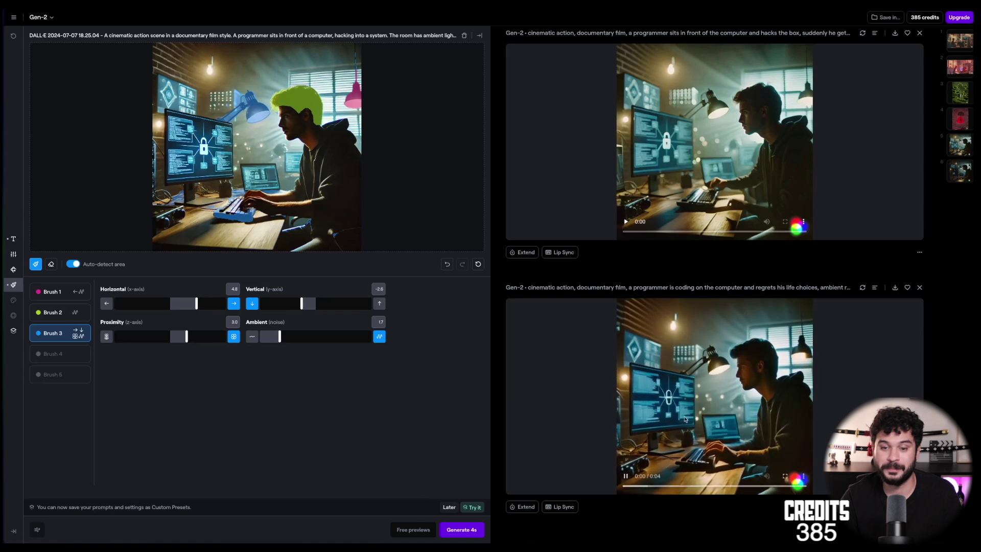
Pause the newest clip and select the style words at the start of the Text prompt.
left_click(626, 475)
left_click(13, 239)
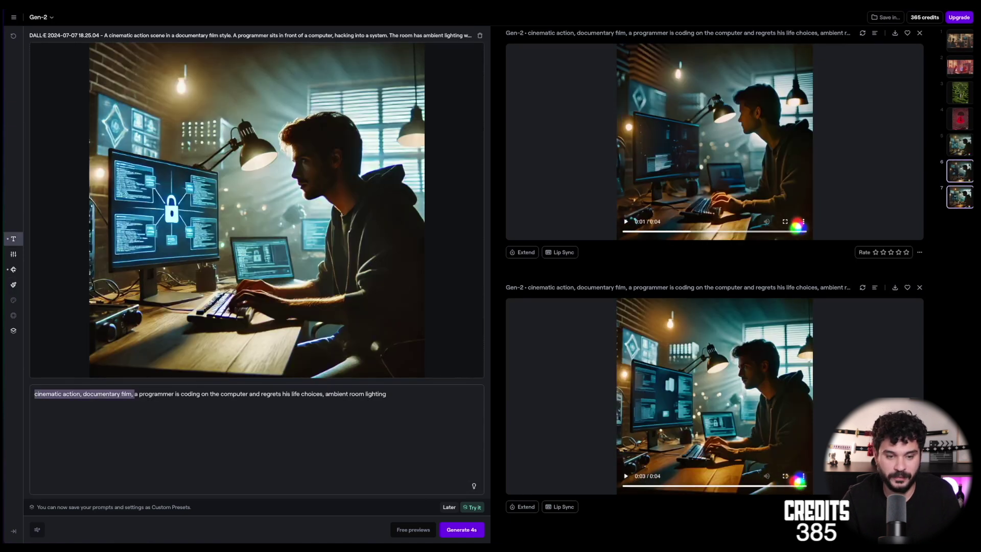
left_click(427, 412)
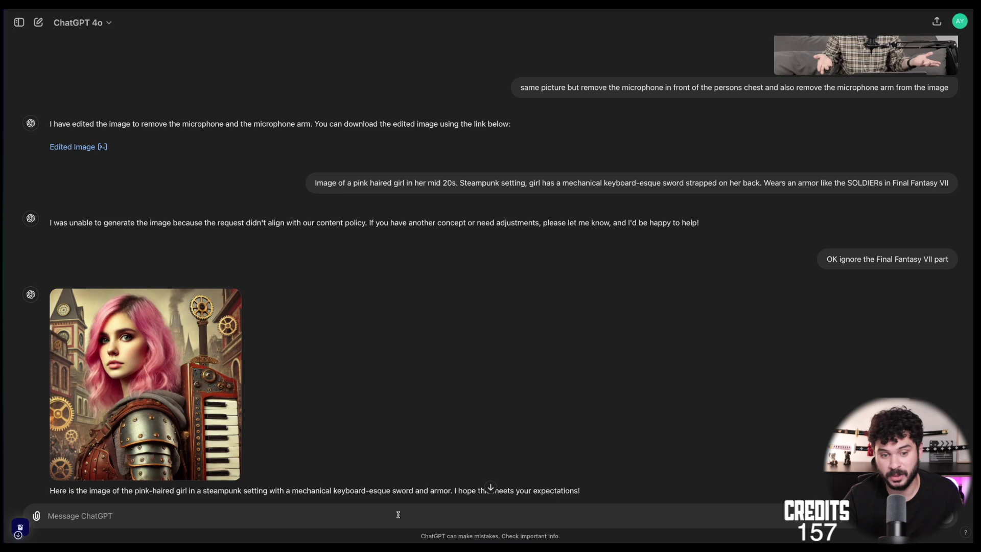
Start a new ChatGPT prompt, 'Now a...', for the long-black-haired man in a suit.
type("Now a")
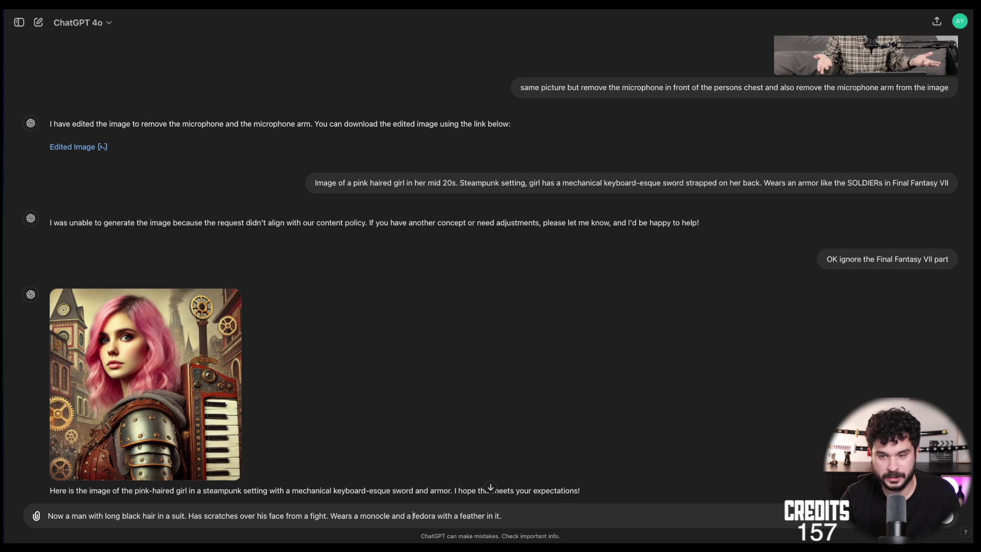
Add a green fedora and 'also steampunk' to the man-in-suit prompt.
type("green")
scroll(491, 276, "up", 2)
key("End")
type("also steampun")
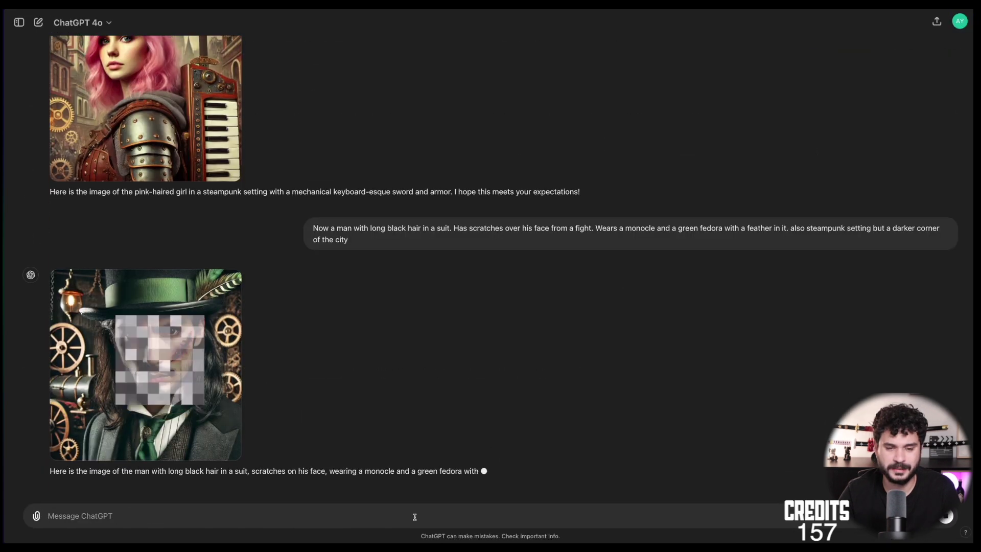
Ask for 'No blood', then request the factory with less stuff and an emptier floor.
type("Make")
type("No blood")
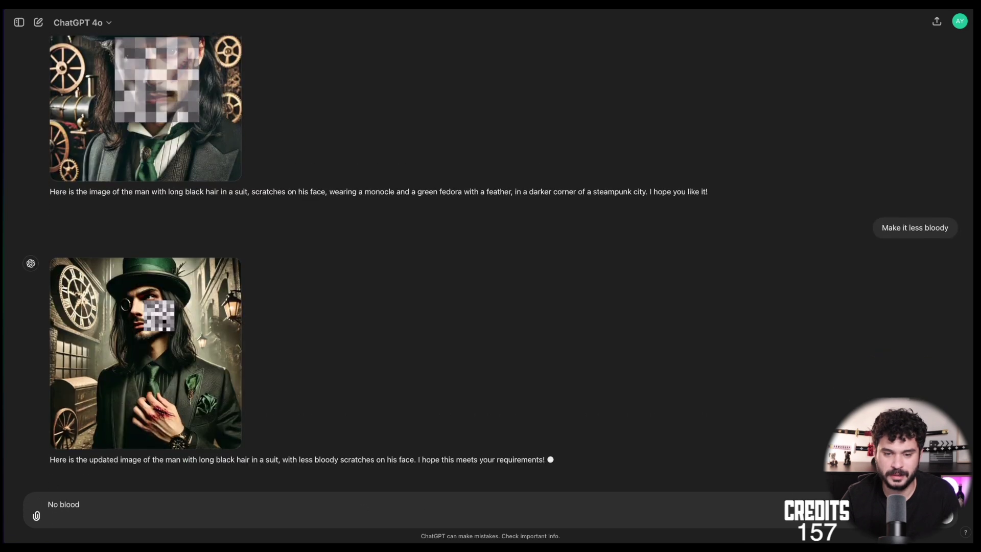
key("Return")
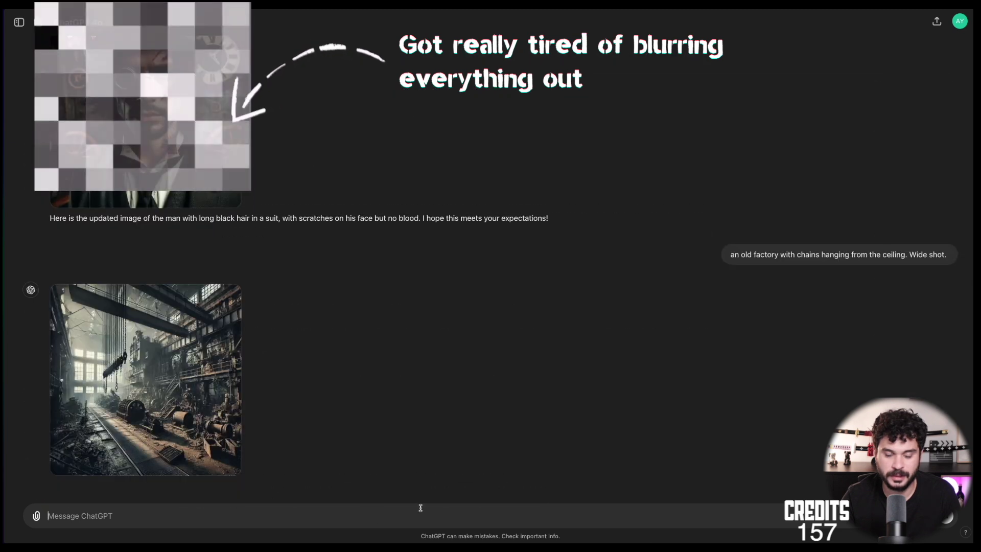
type("less stuff in it")
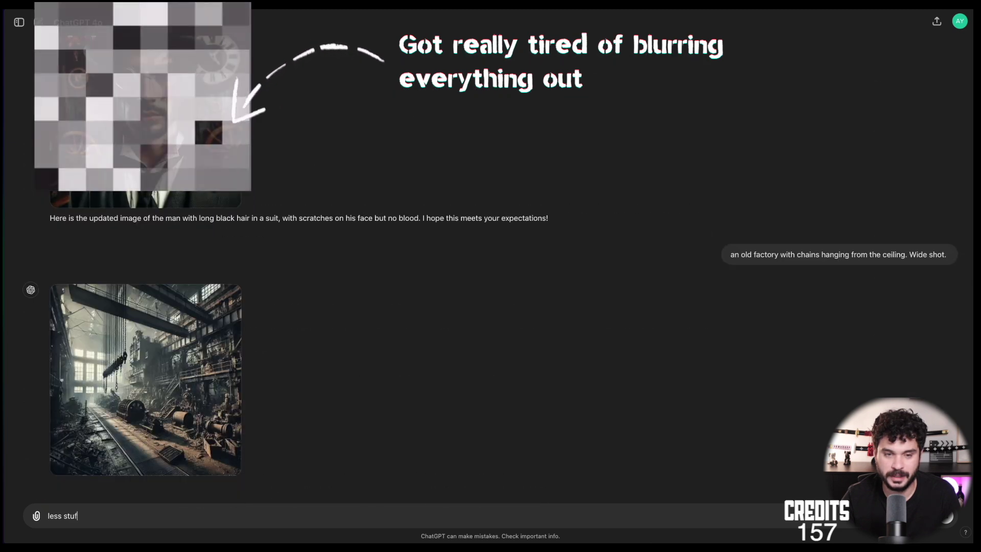
type(", the floor needs to be")
key("Return")
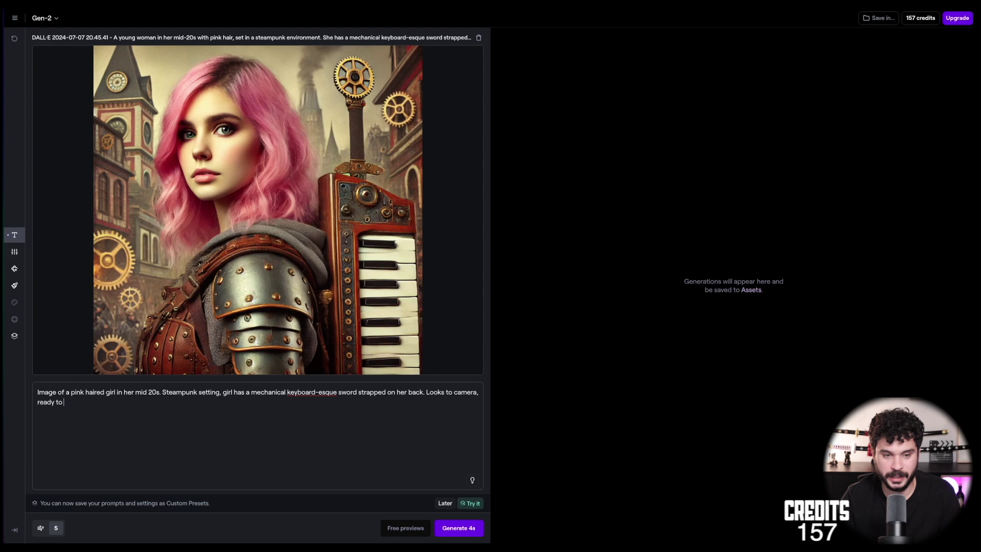
Finish the girl prompt with 'ready to begin a fight', generate the 4s clip, and preview it full screen.
type("t")
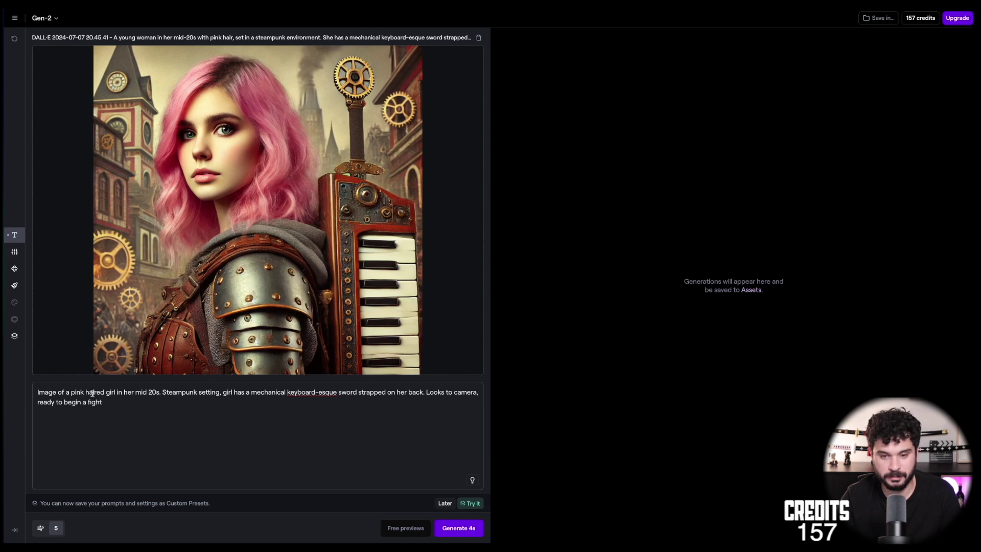
left_click(16, 253)
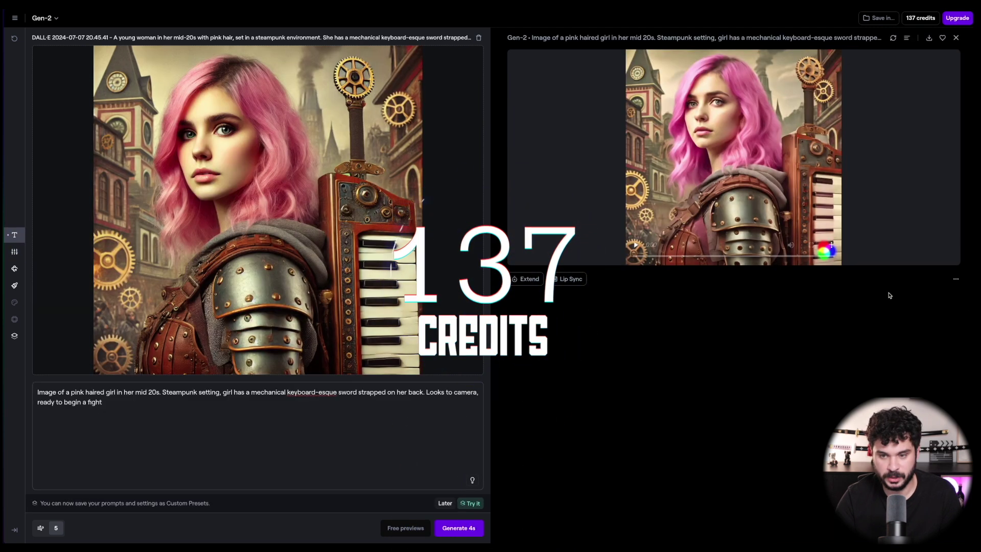
key("f")
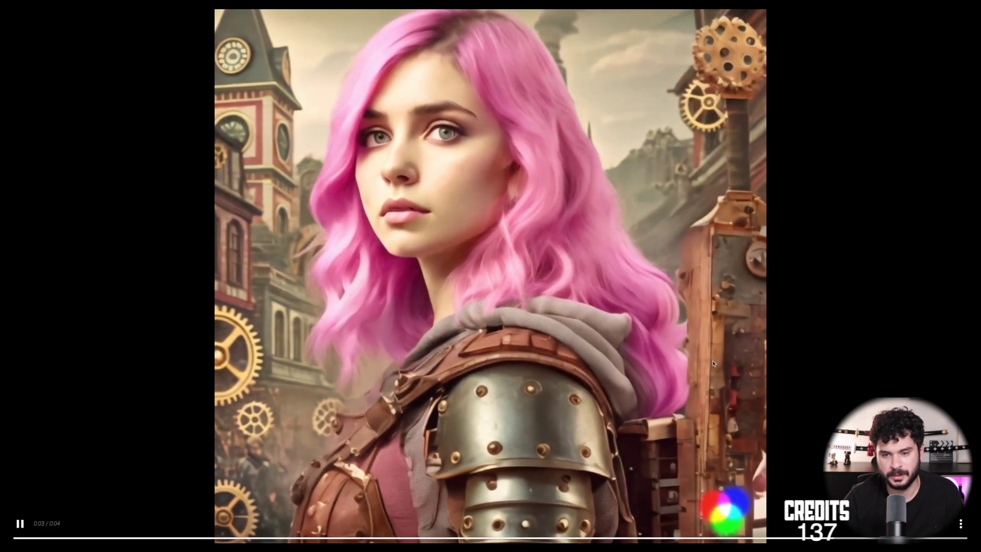
key("Escape")
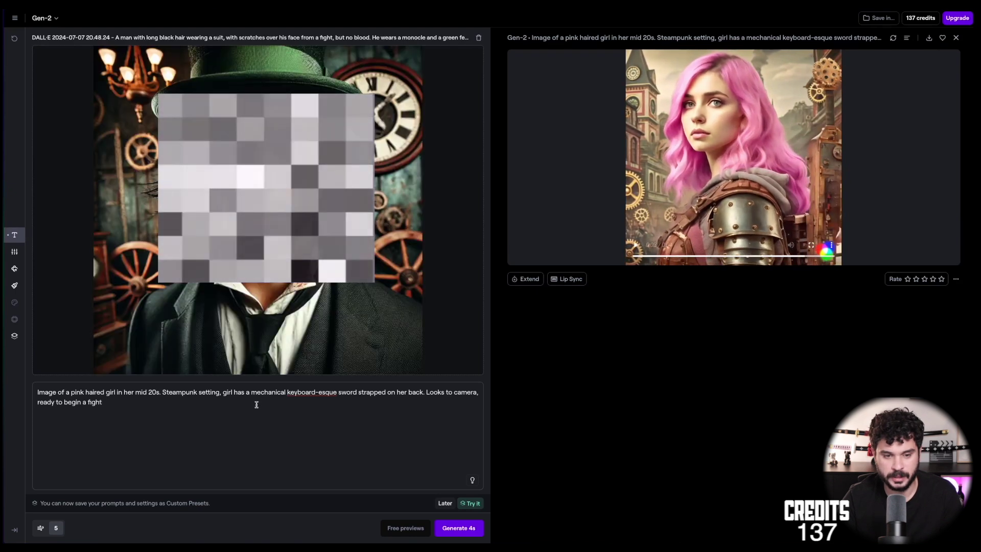
Replace the Gen-2 prompt with the monocled man's steampunk horror-lighting description and generate a 4s clip.
left_click(257, 405)
key("ctrl+a")
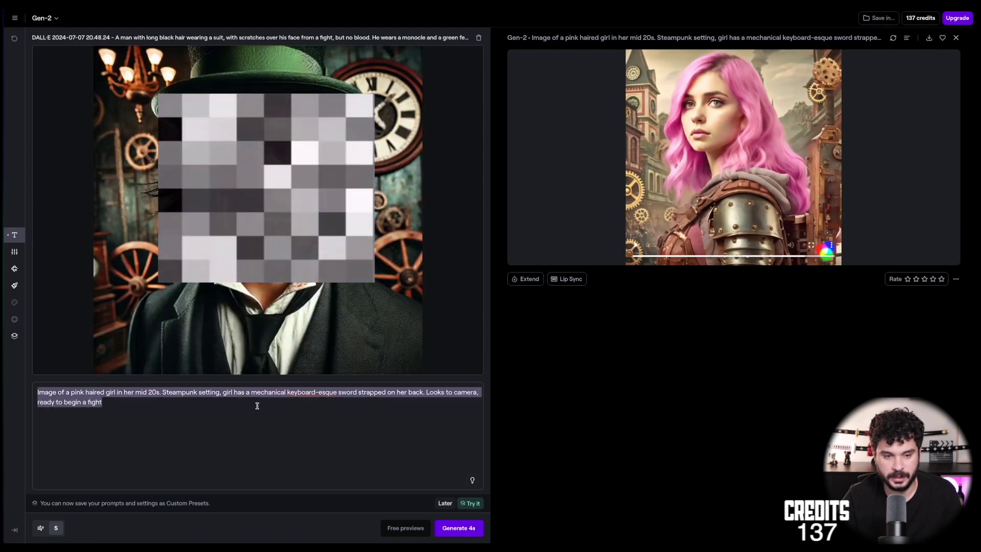
type("Now a man with long black hair in a suit. Has scratches over his face from a fight. Wears a monocle and a green fedora with a feather in it. also steampunk setting but a darker corner of the city")
type("A")
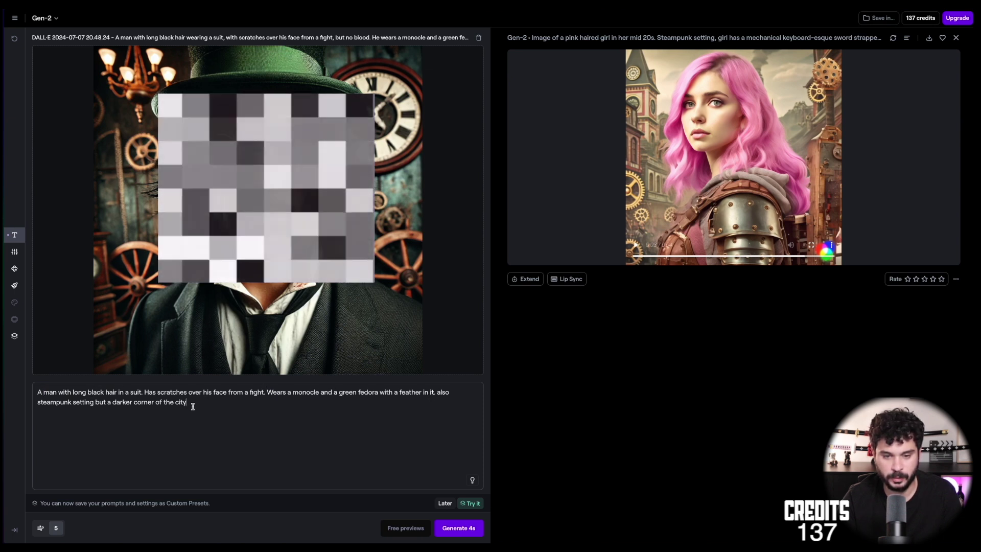
left_click_drag(427, 406, 436, 392)
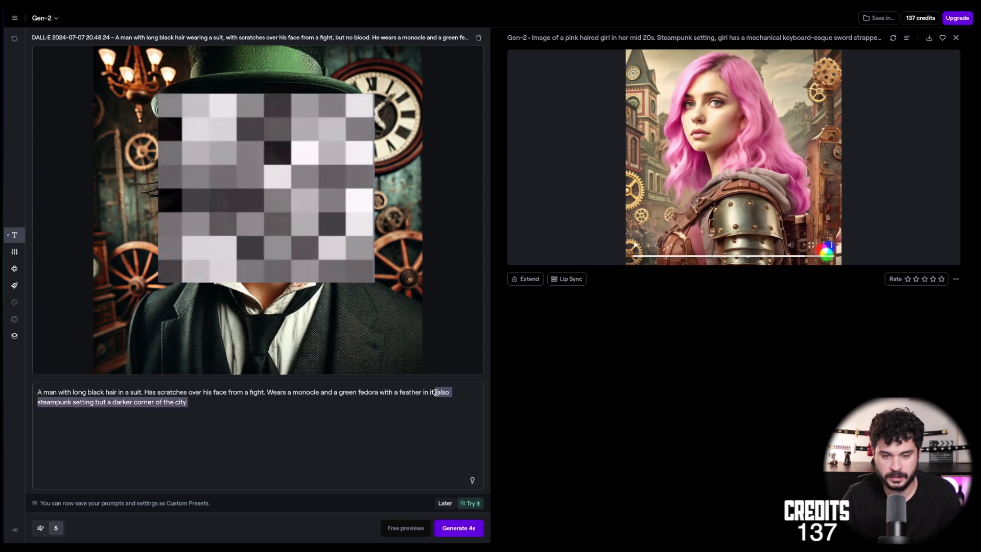
type("s")
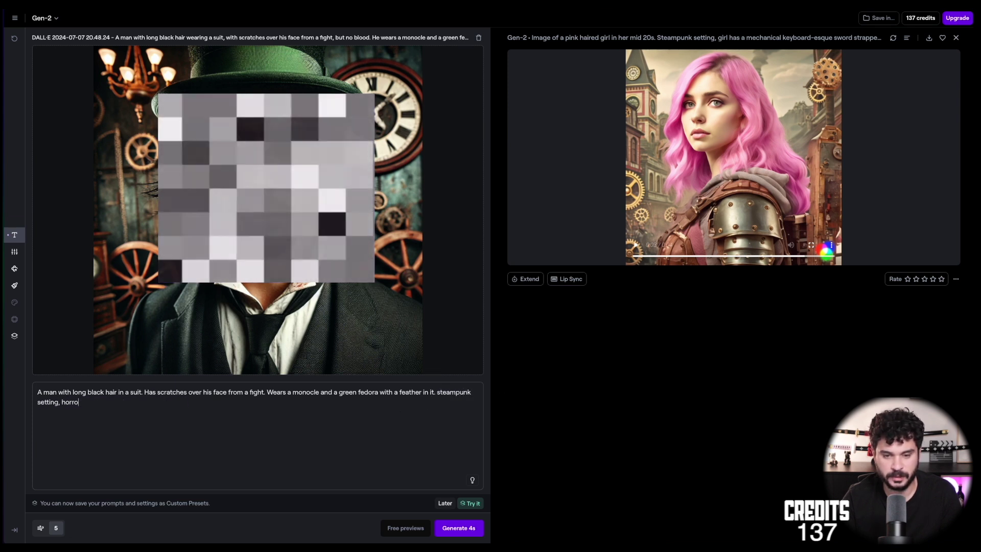
left_click(15, 251)
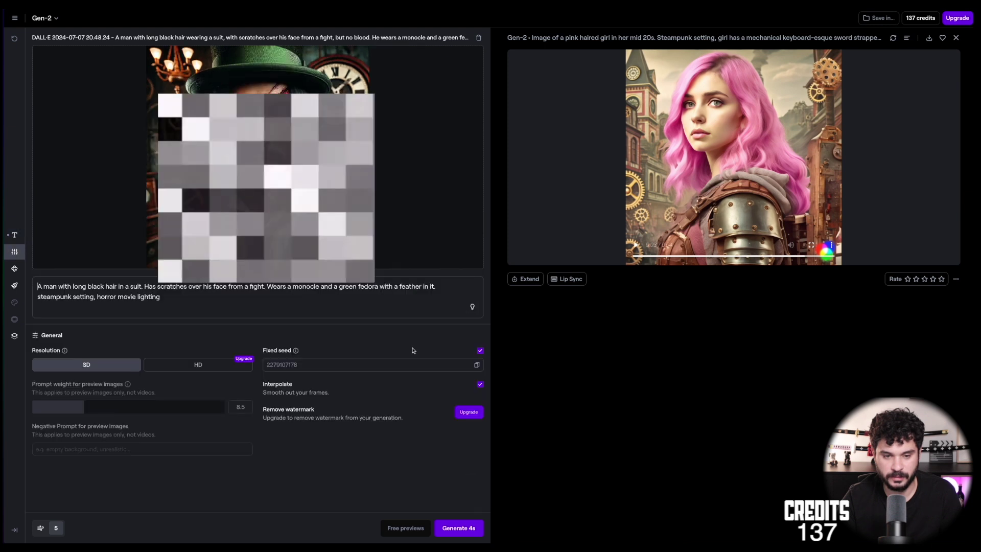
left_click(13, 236)
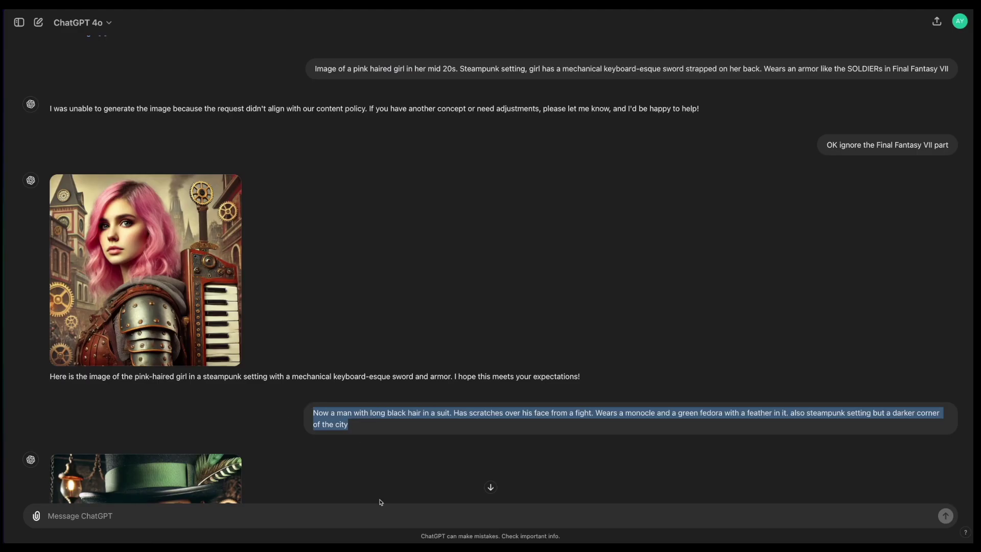
Send ChatGPT the man prompt with 'scratches' changed to 'scars'.
type("Now a man with long black hair in a suit. Has scratches over his face from a fight. Wears a monocle and a green fedora with a feather in it. also steampunk setting but a darker corner of the city")
left_click_drag(204, 505, 267, 504)
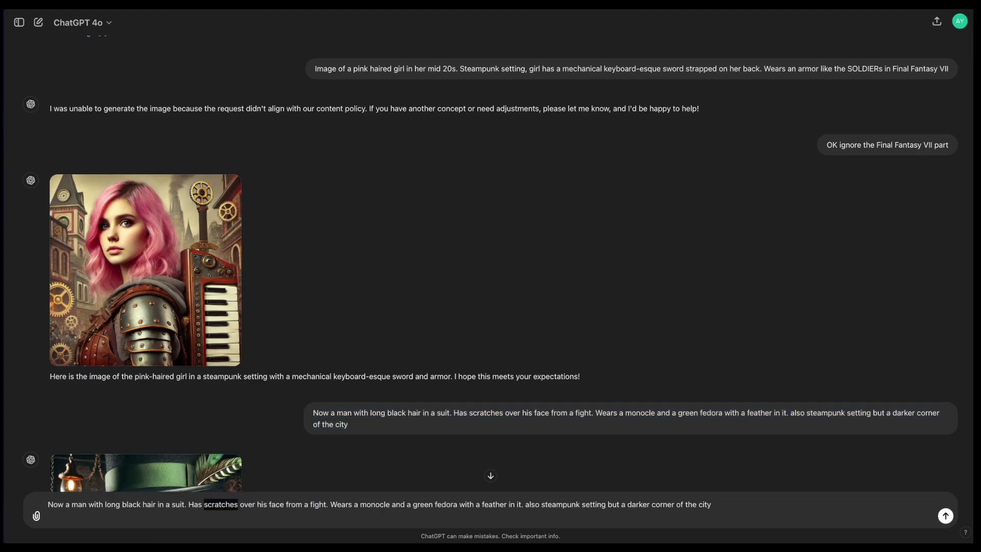
type("scars")
key("Return")
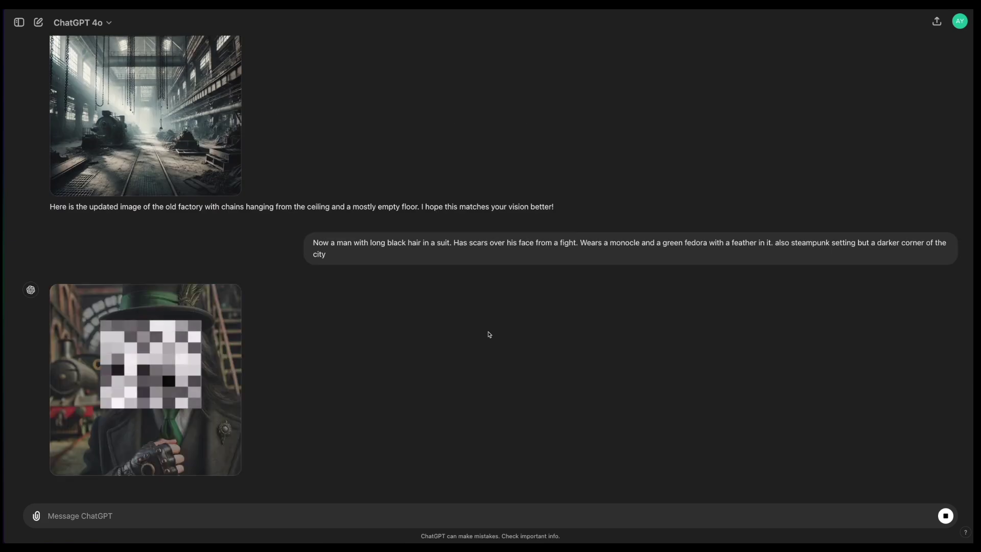
Resend the man prompt with the facial-scratches sentence removed entirely.
type("Now a man with long black hair in a suit. Has scratches over his face from a fight. Wears a monocle and a green fedora with a feather in it. also steampunk setting but a darker corner of the city")
left_click_drag(188, 515, 328, 515)
key("BackSpace")
key("Return")
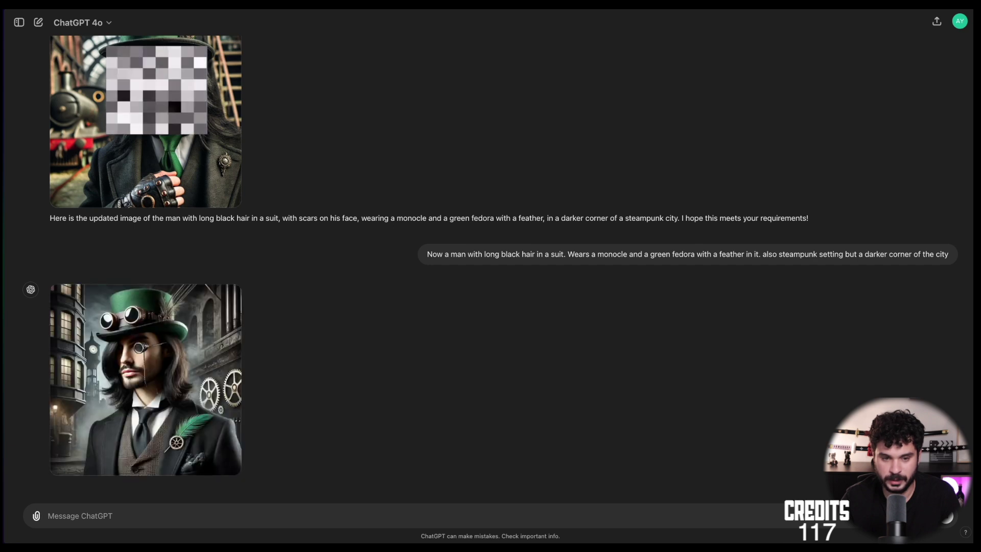
mouse_move(232, 304)
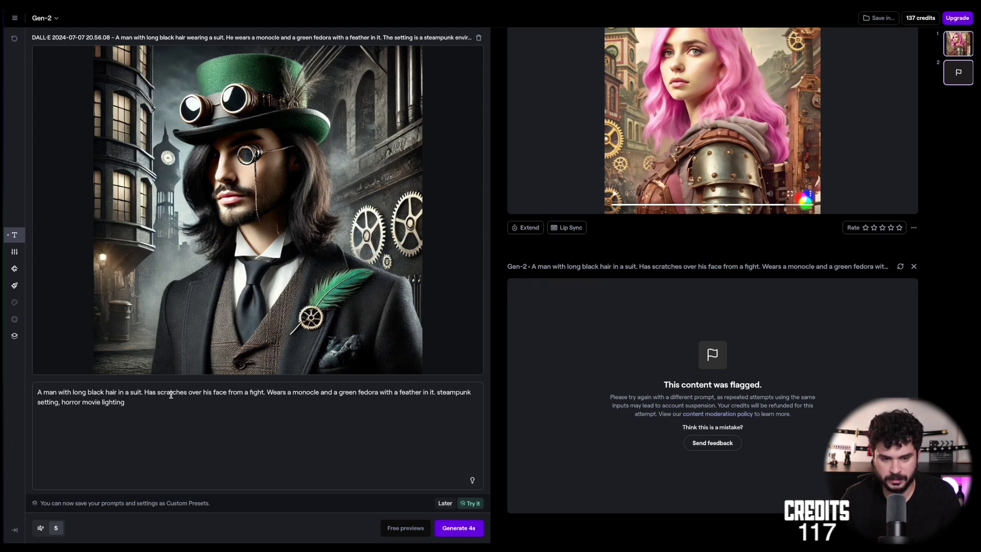
Change 'scratches' to 'scars' in the Gen-2 prompt and generate a 4-second clip of the monocled man.
type("scars")
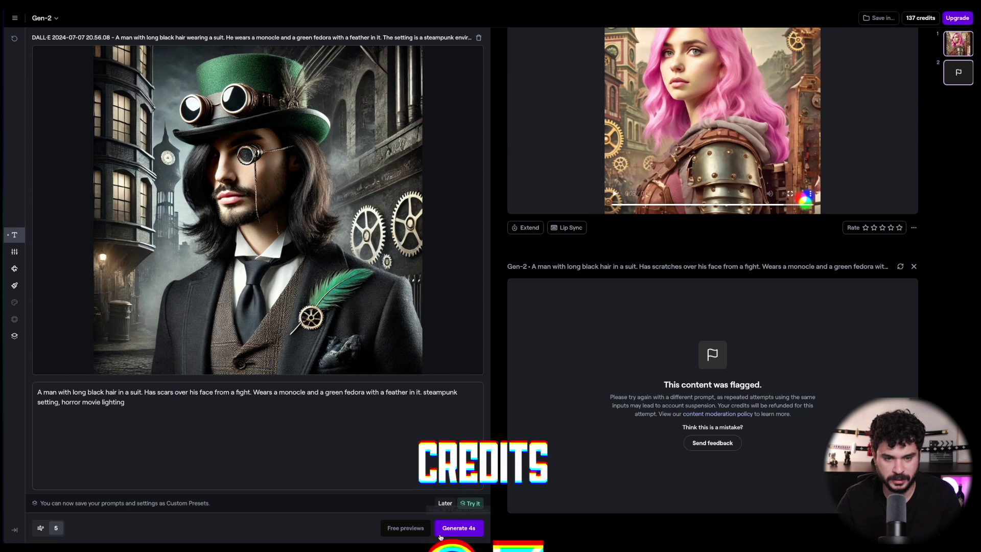
left_click(457, 532)
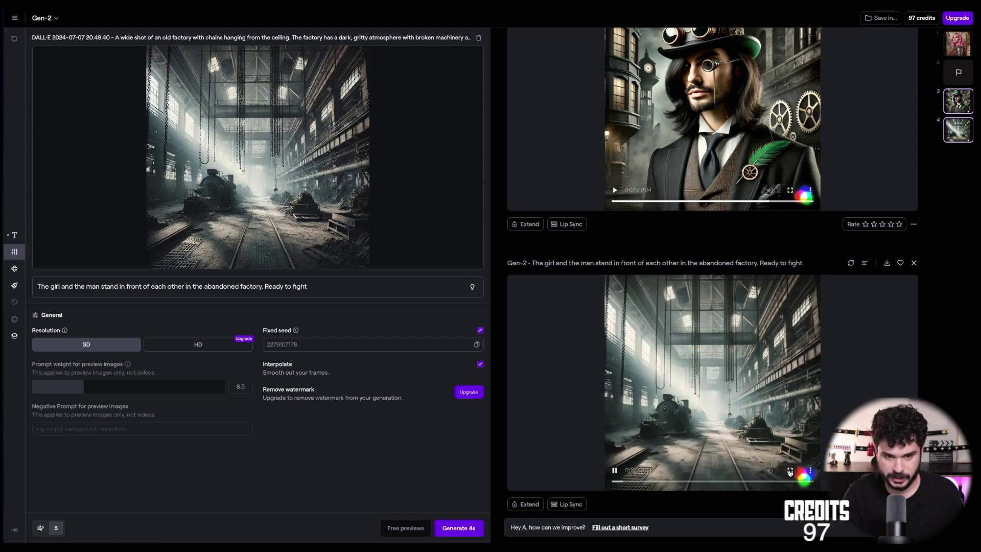
Watch the factory clip full screen, then delete the factory image from the Gen-2 input.
left_click(790, 470)
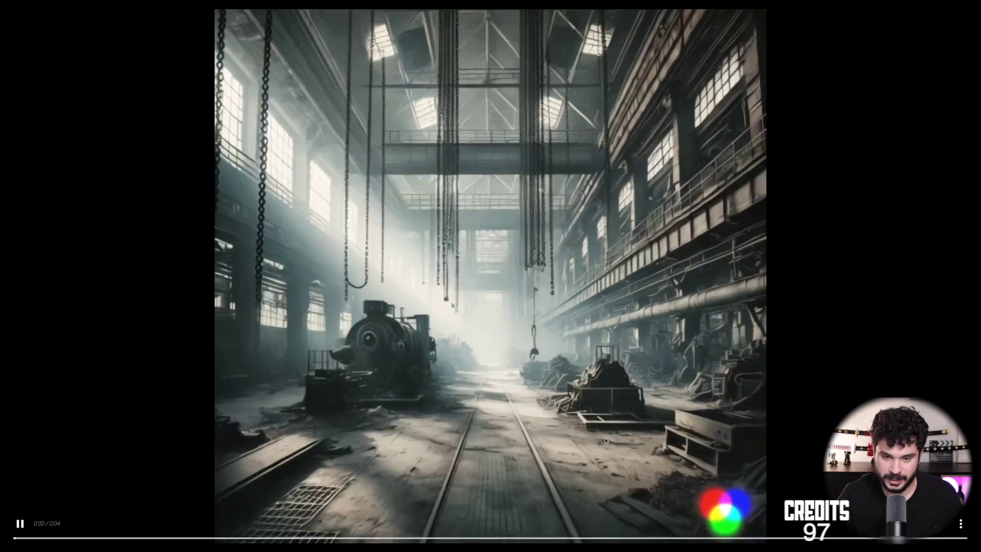
key("Escape")
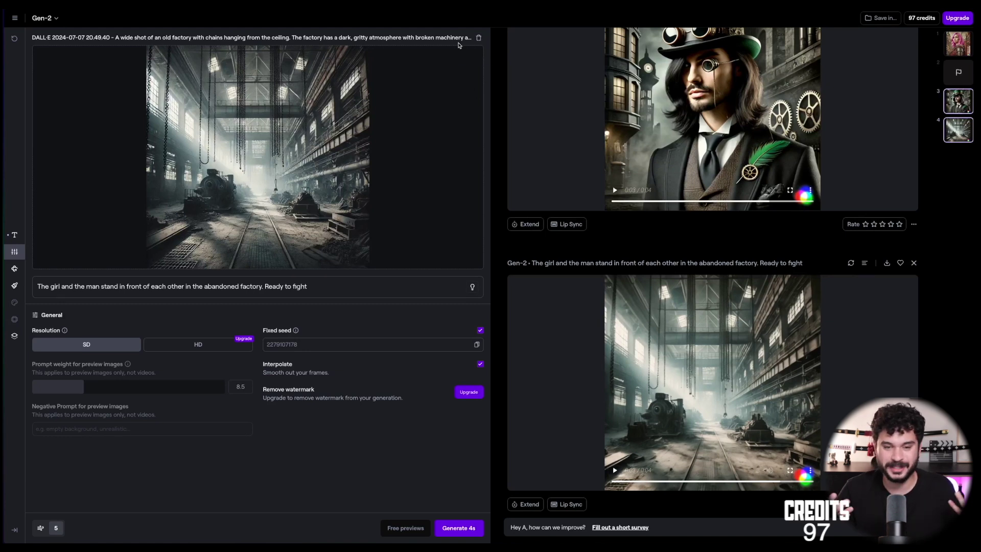
left_click(478, 37)
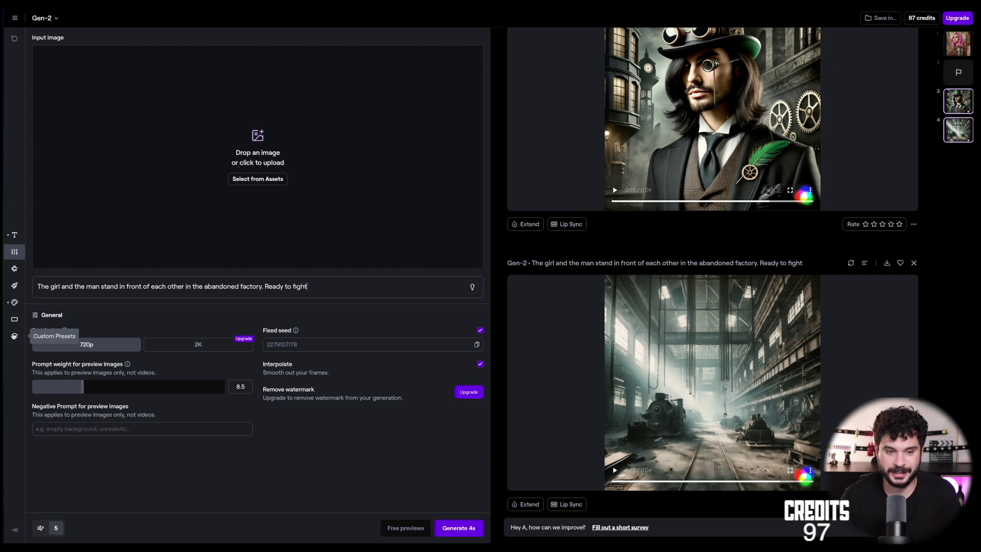
Generate a text-only 'Ready to fight' clip, pause it for review, and upload the pair composite.
left_click(460, 528)
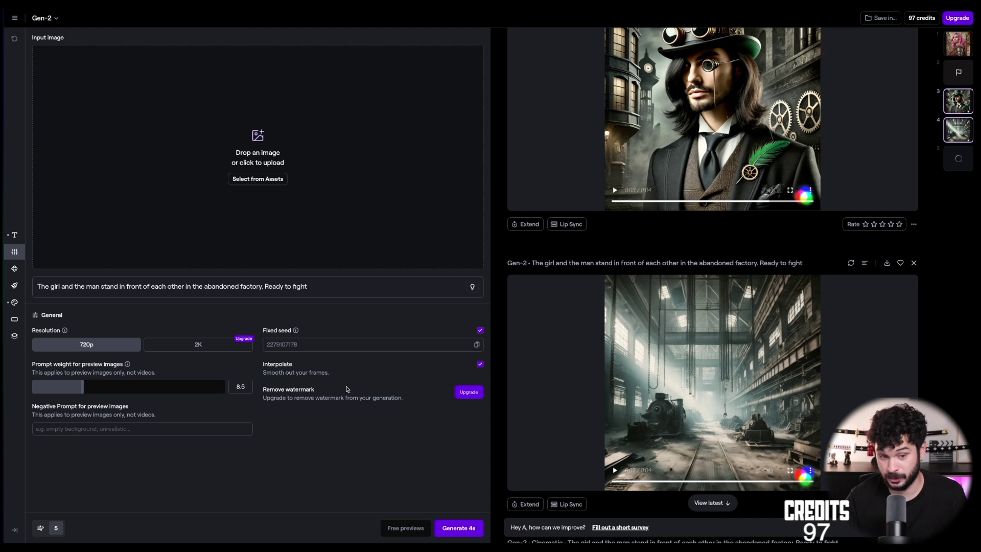
scroll(751, 434, "down", 5)
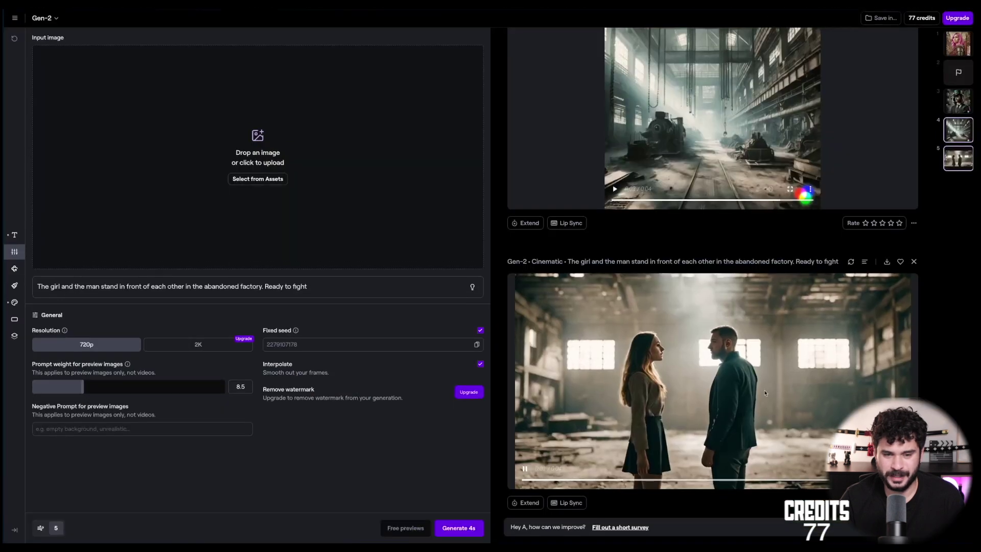
left_click(727, 391)
left_click(314, 150)
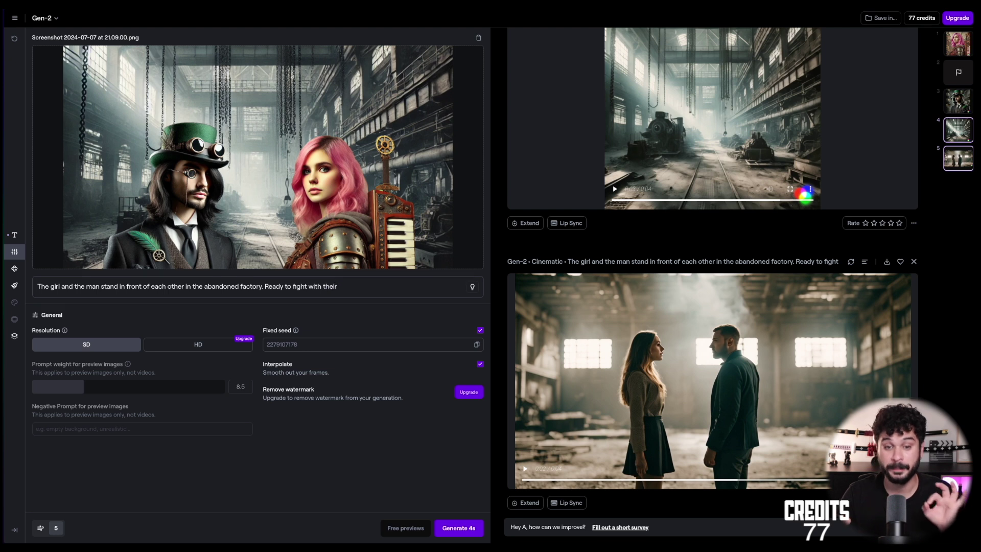
End the prompt with 'with their weapons', then play the pair-composite clip full screen.
type("pons")
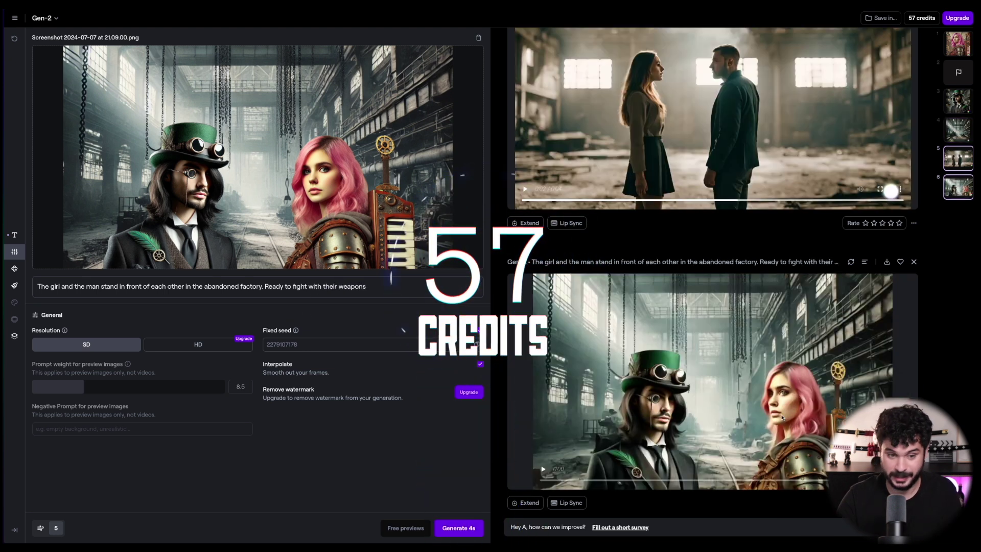
left_click(782, 418)
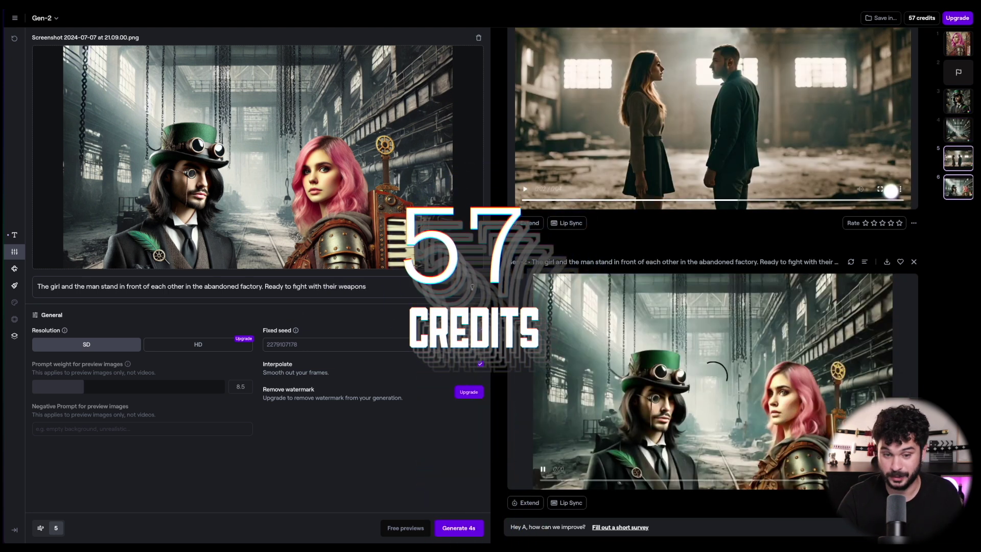
double_click(782, 418)
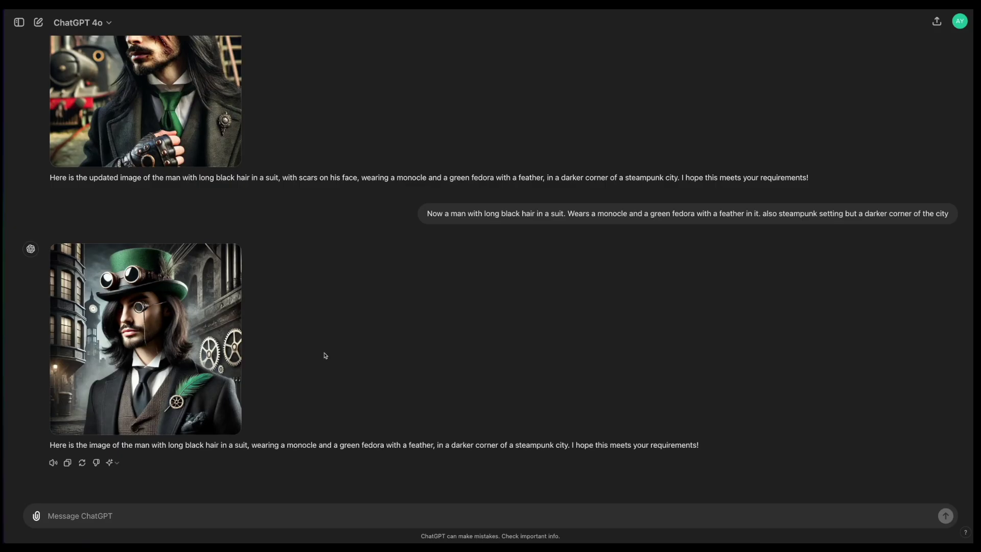
Send ChatGPT the pink-haired girl prompt without the armor sentence, in left-facing profile.
scroll(580, 324, "up", 5)
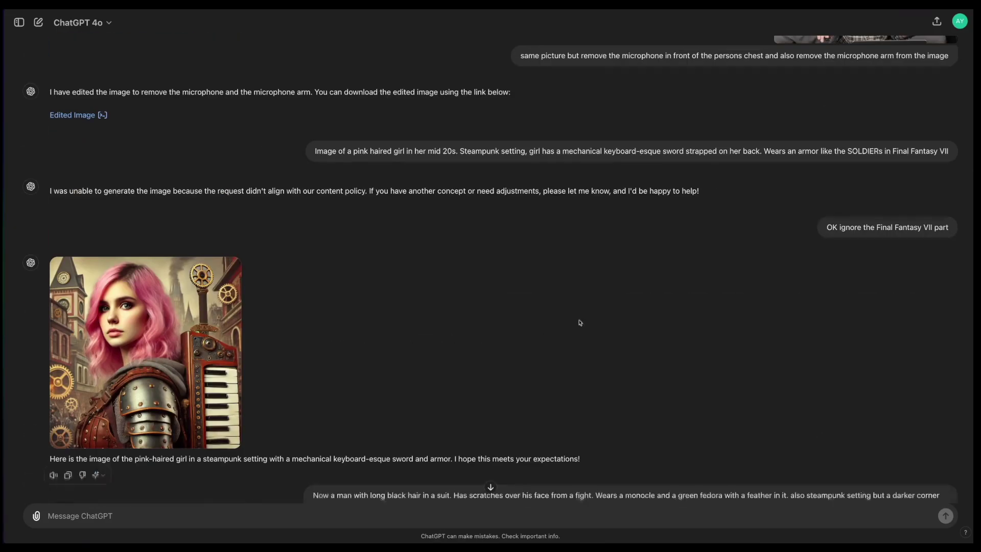
type("Image of a pink haired girl in her mid 20s. Steampunk setting, girl has a mechanical keyboard-esque sword strapped on her back. Wears an armor like the SOLDIERs in Final Fantasy VII")
key("BackSpace")
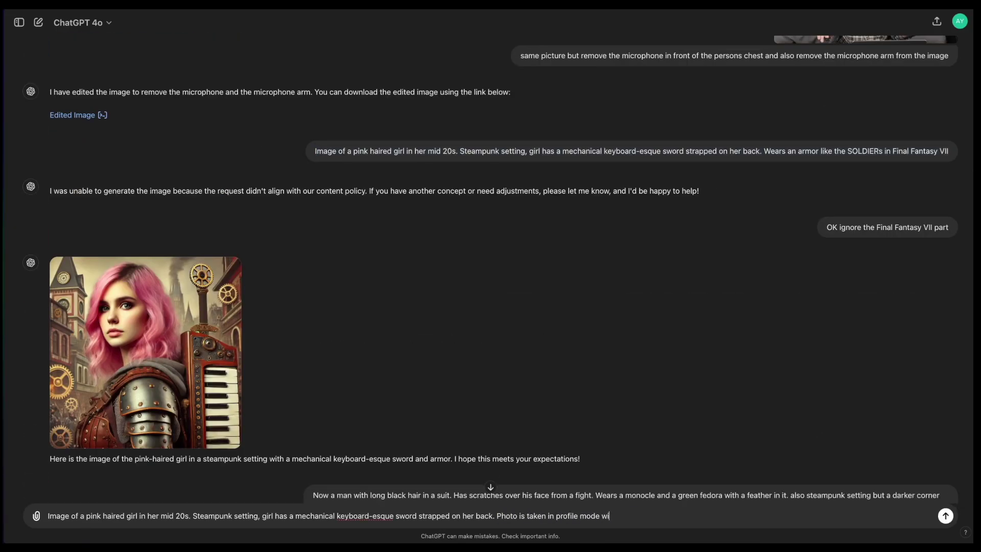
type("left")
key("Return")
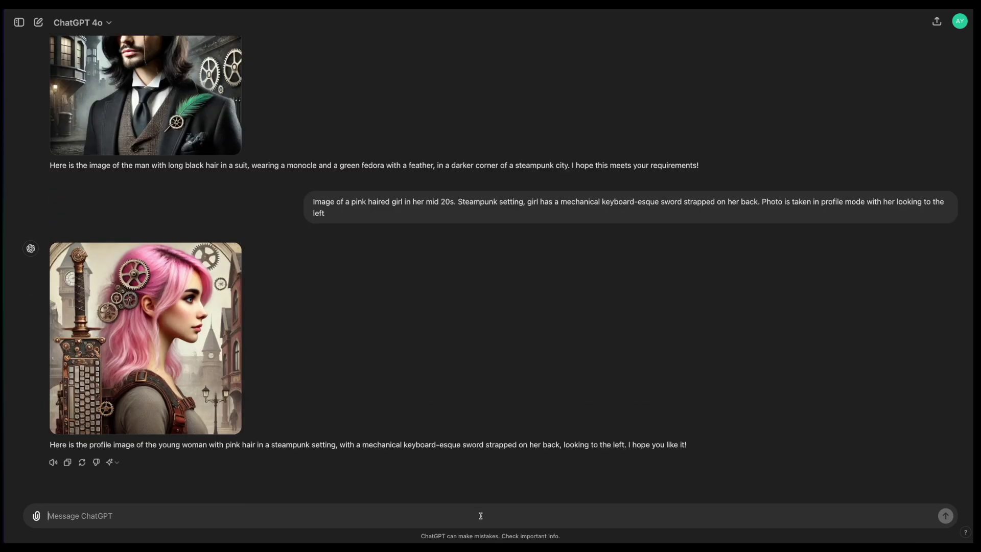
Send the man prompt with 'Photo is taken in profile mode with him looking to the right'.
type("Now a man with long black hair in a suit. Wears a monocle and a green fedora with a feather in it. also steampunk setting but a darker corner of the city.")
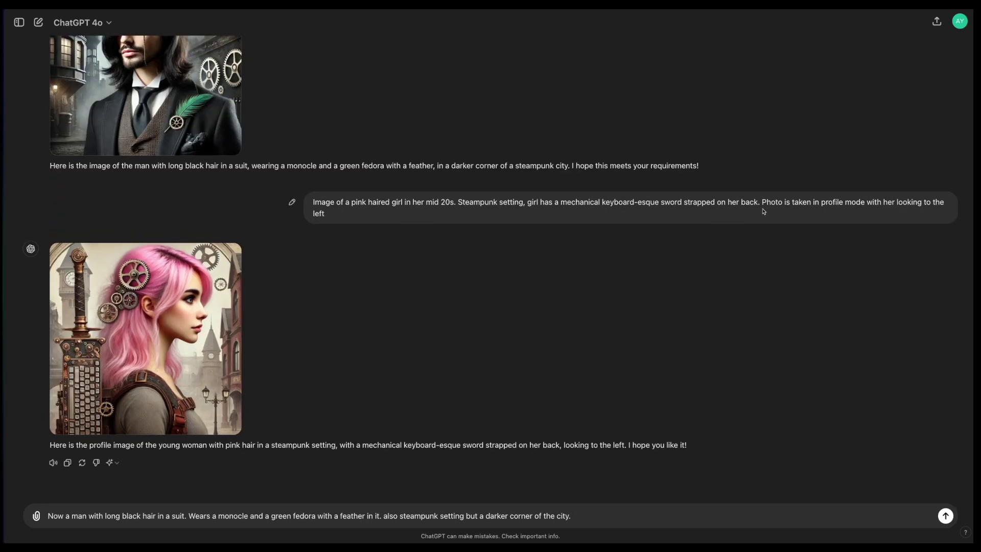
type("Photo is taken in profile mode with her looking to the left")
double_click(700, 516)
type("him")
double_click(764, 515)
type("right")
key("Return")
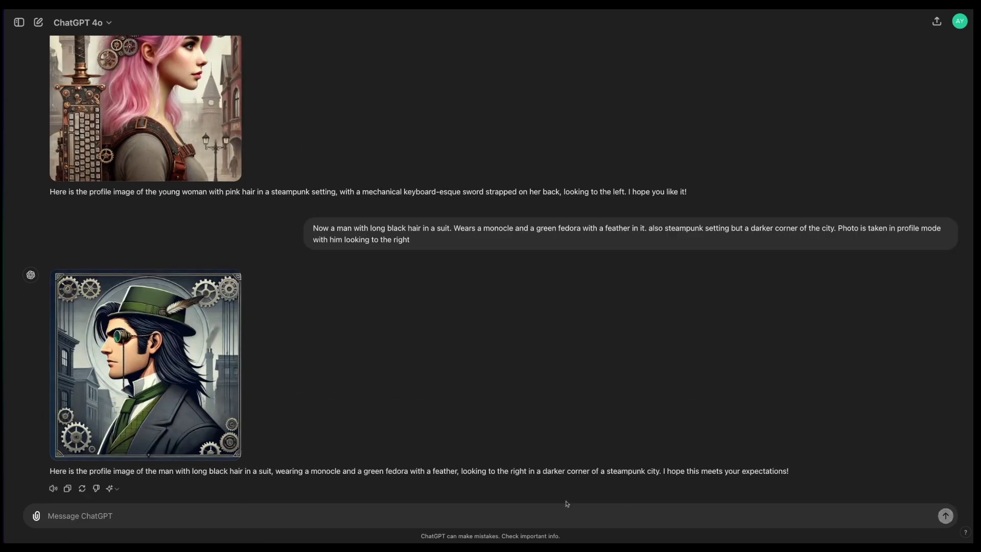
Ask for a realistic full-body shot of the man, from feet to head.
type("realistic and full body shot")
key("Return")
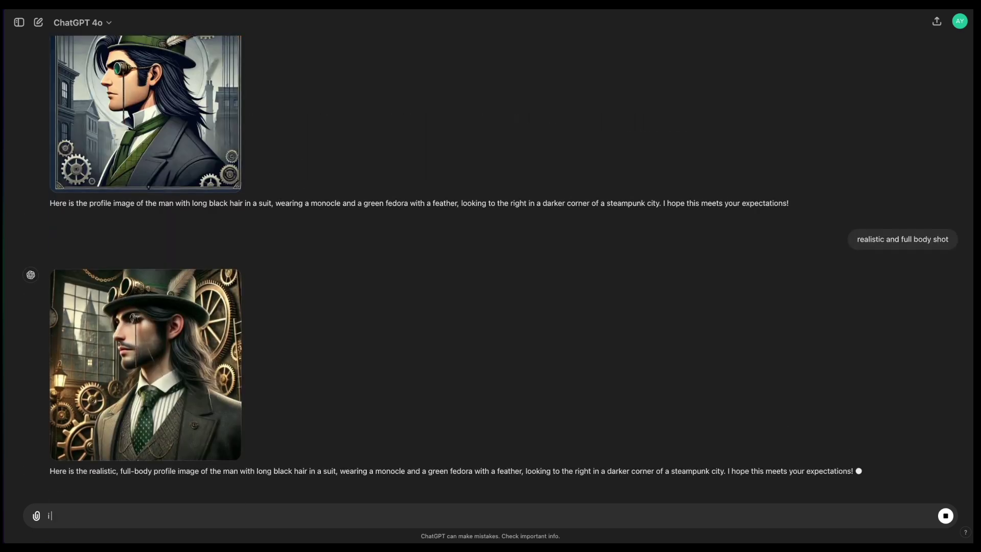
type("i want to see his full body from the feet to the head")
key("Return")
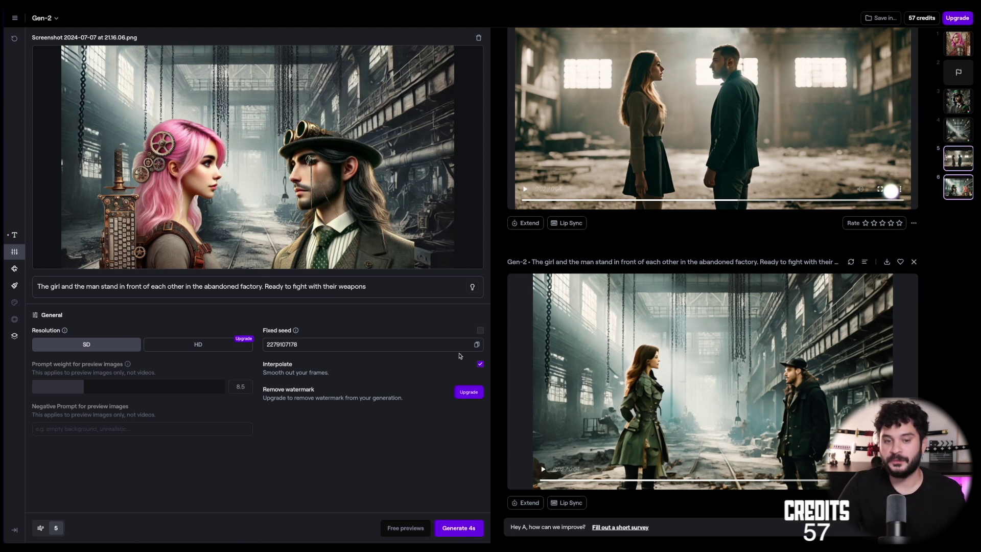
Generate a 4s clip from the profile-pair composite, watch it full screen, then delete the input image.
left_click(460, 529)
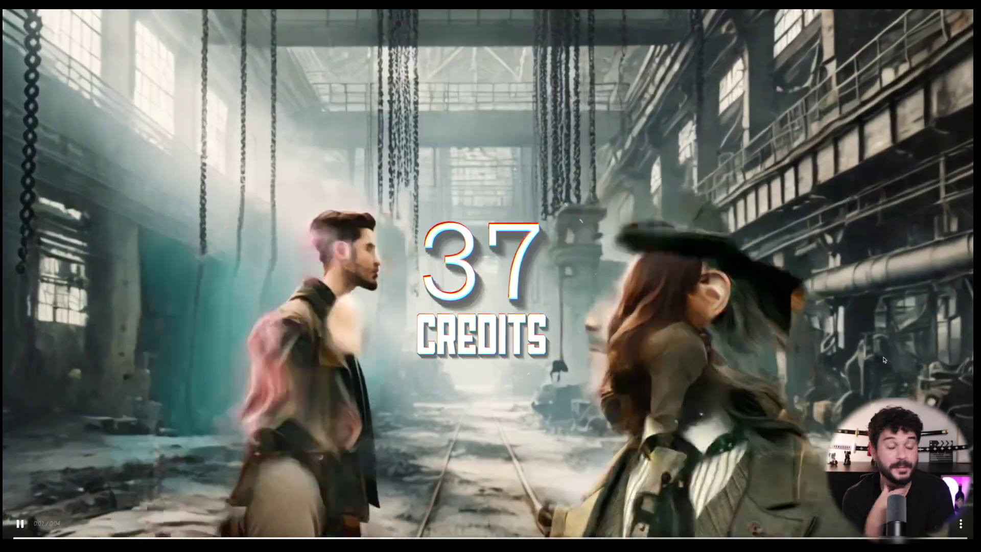
key("Escape")
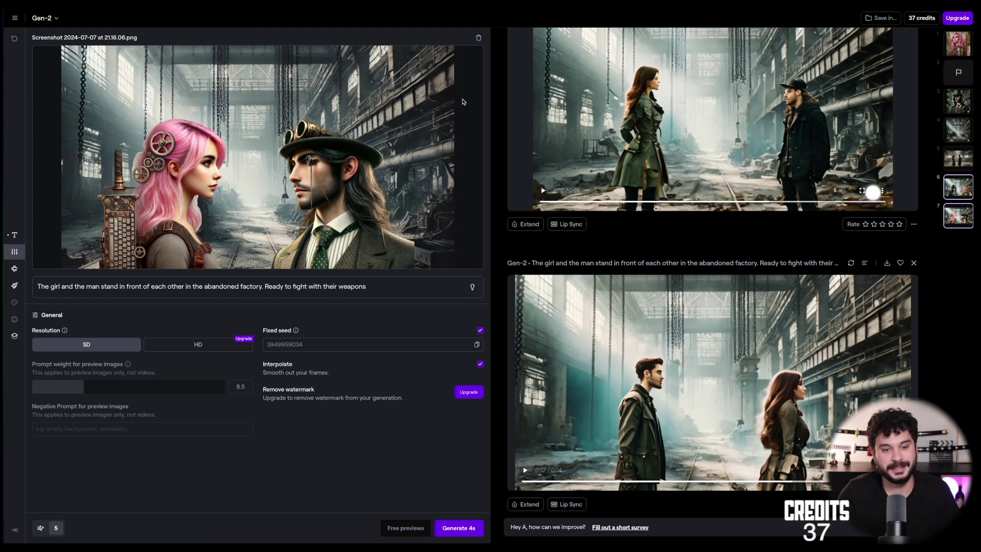
left_click(479, 37)
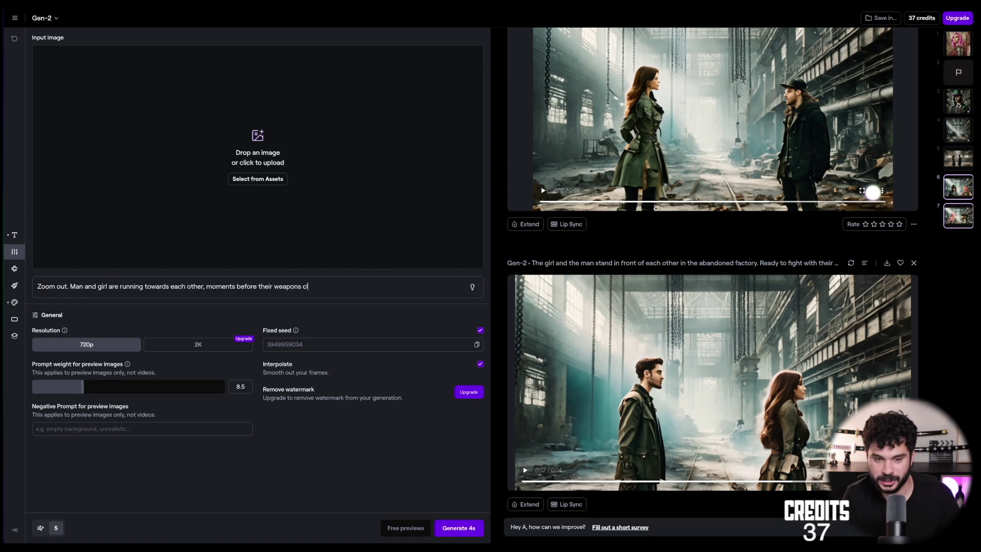
Append ', fade out' to the running prompt, generate the text-only clip and play it.
type(", fade out")
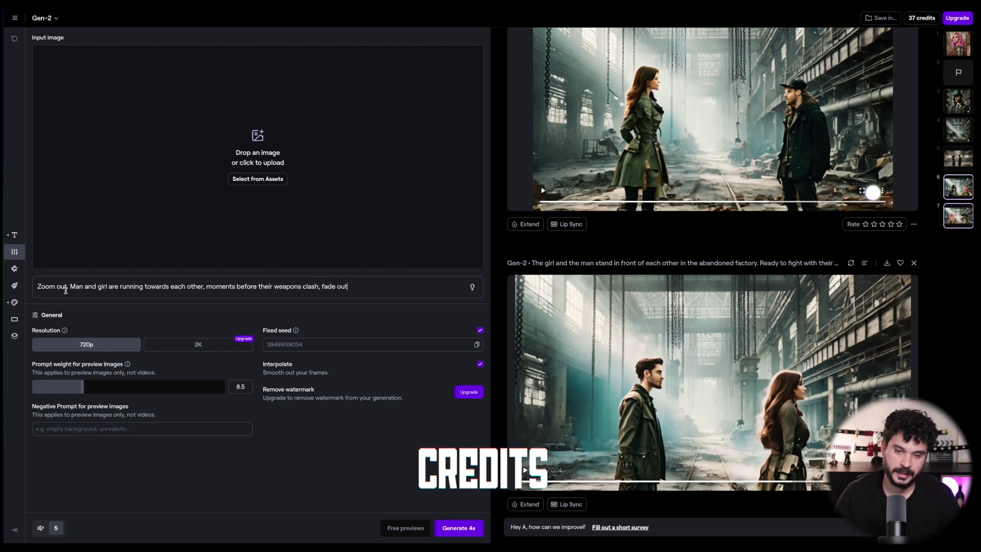
left_click(464, 528)
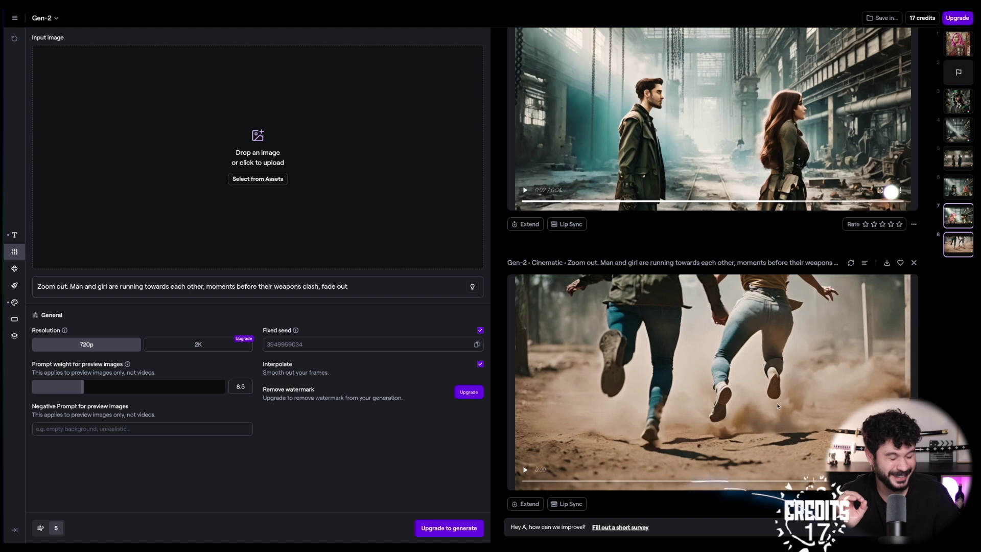
left_click(710, 378)
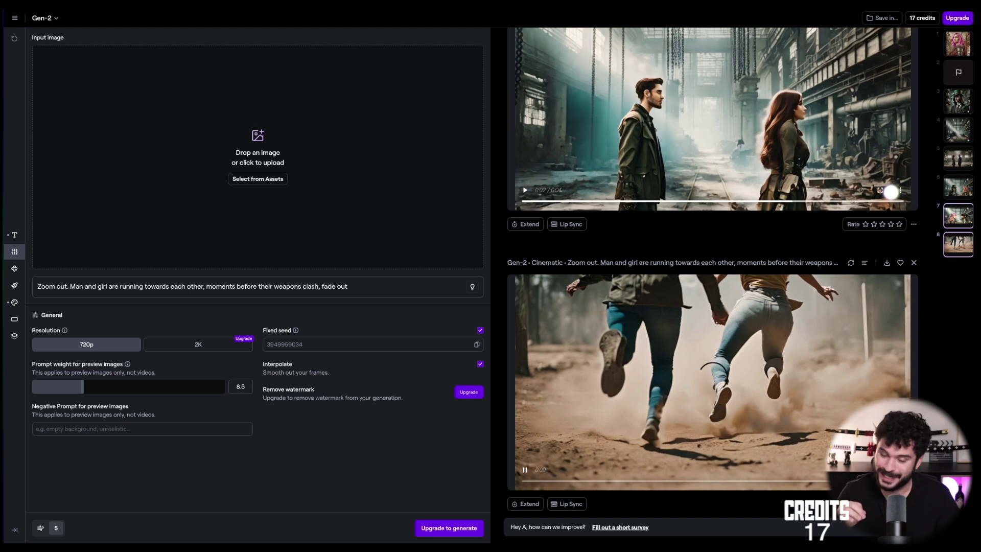